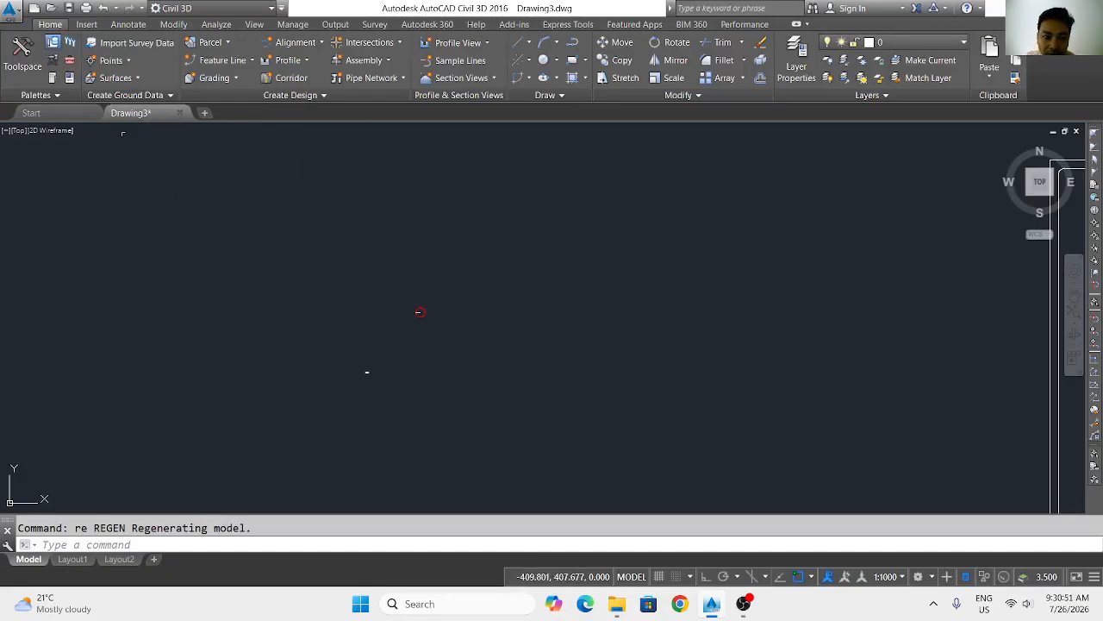
click(86, 24)
click(126, 24)
click(50, 24)
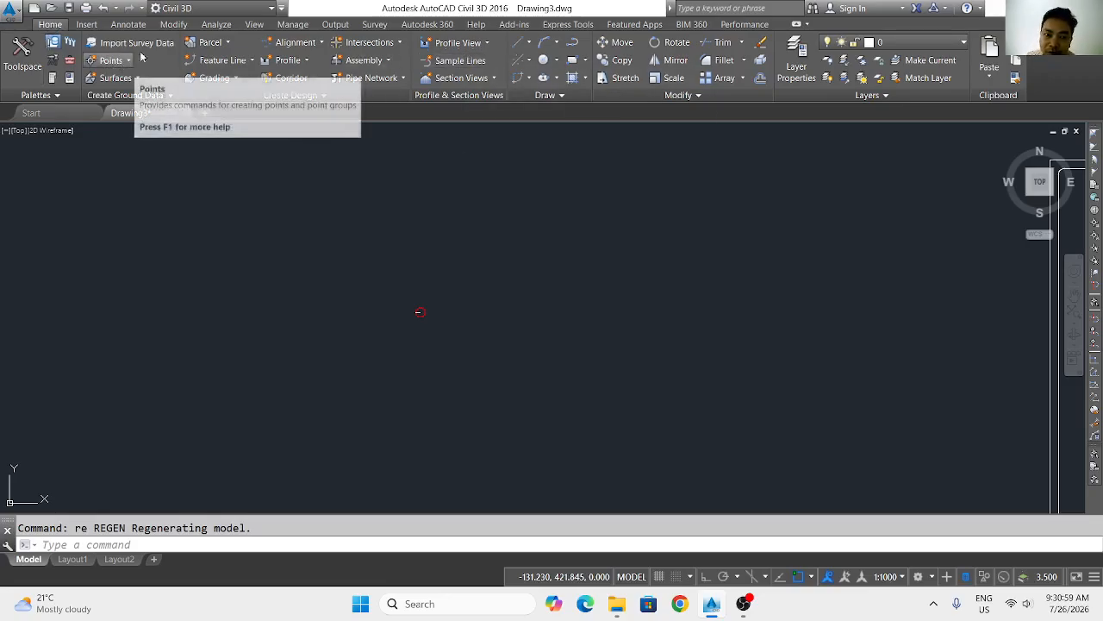
click(217, 25)
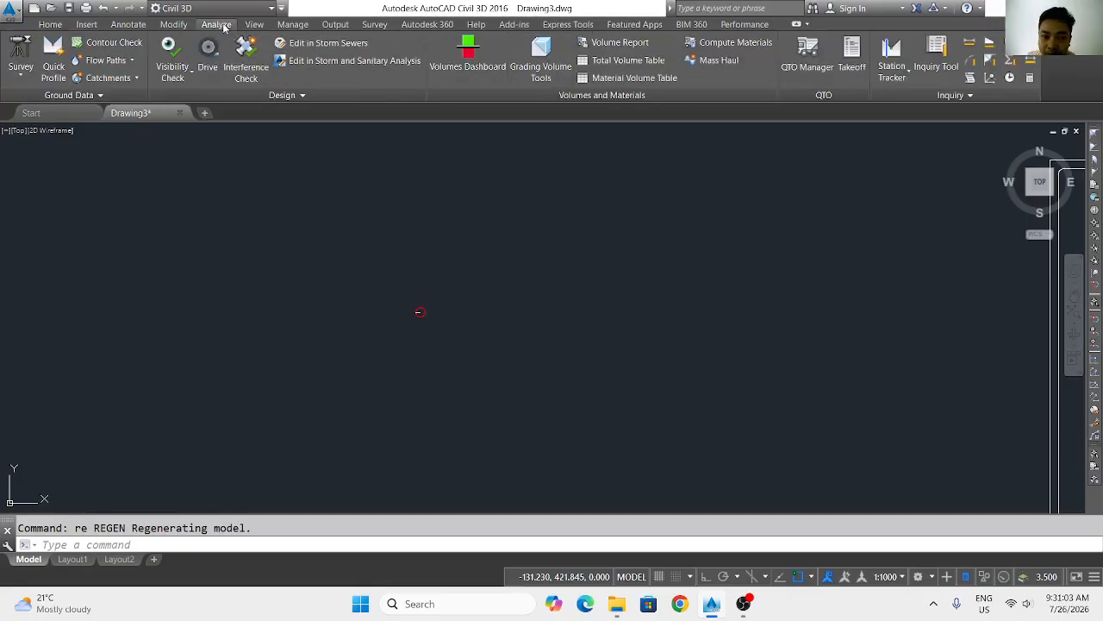
click(374, 24)
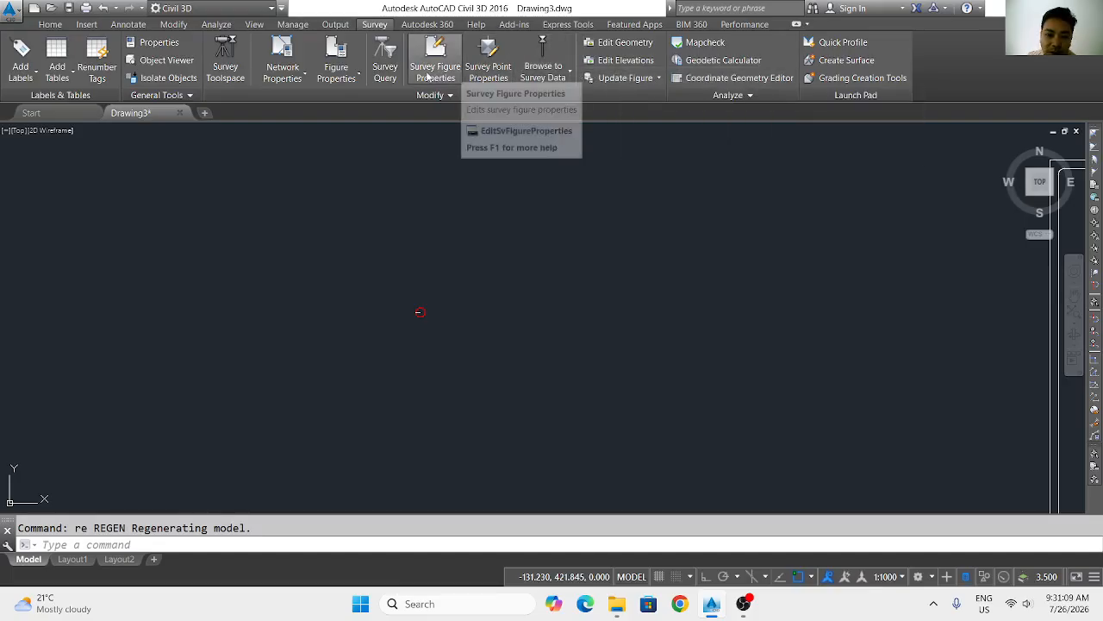
click(52, 24)
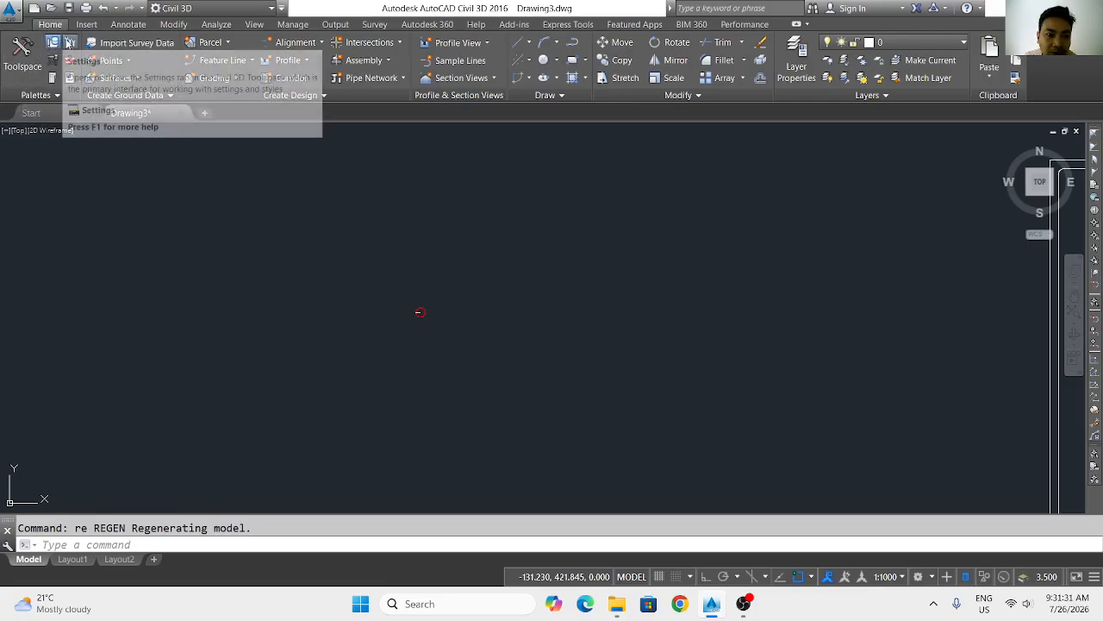
Display the Toolspace with its Settings and Toolbox views enabled alongside Prospector.
click(20, 66)
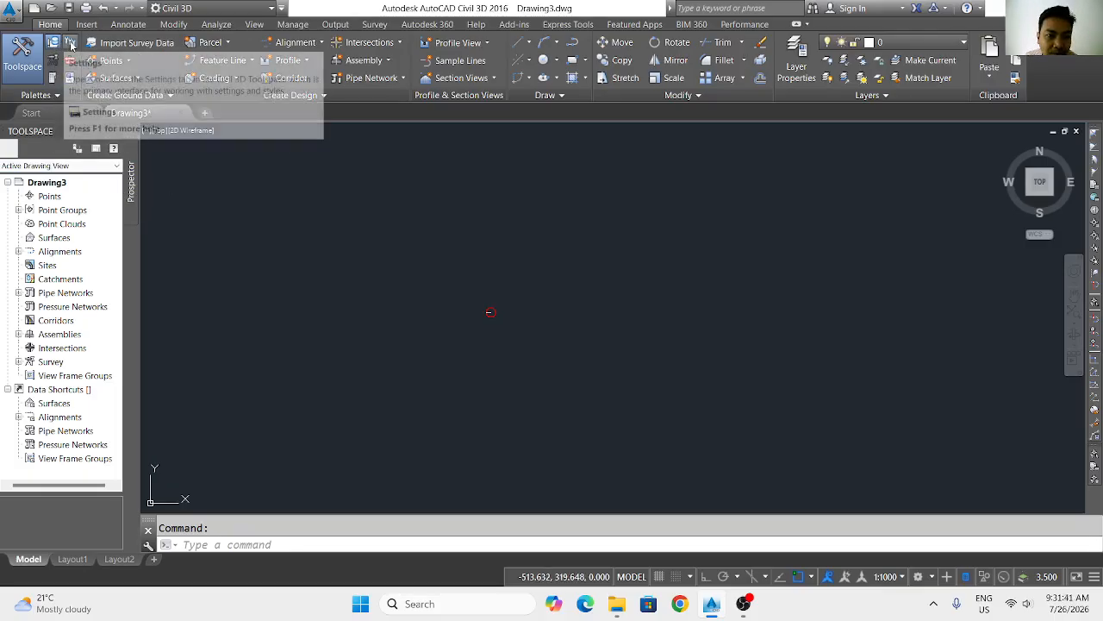
click(70, 43)
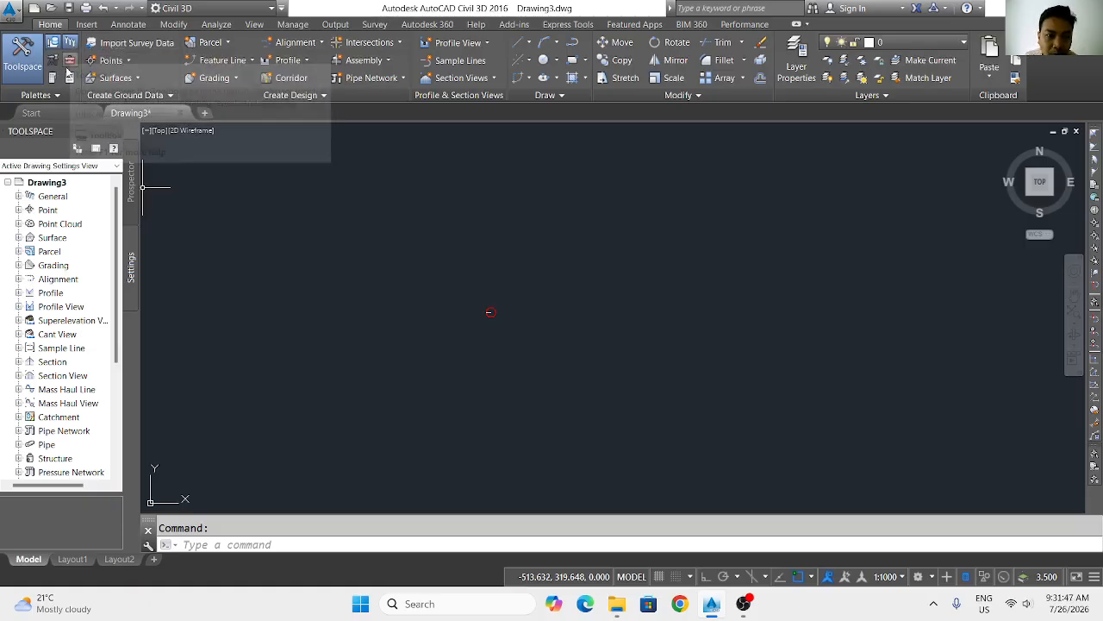
click(72, 65)
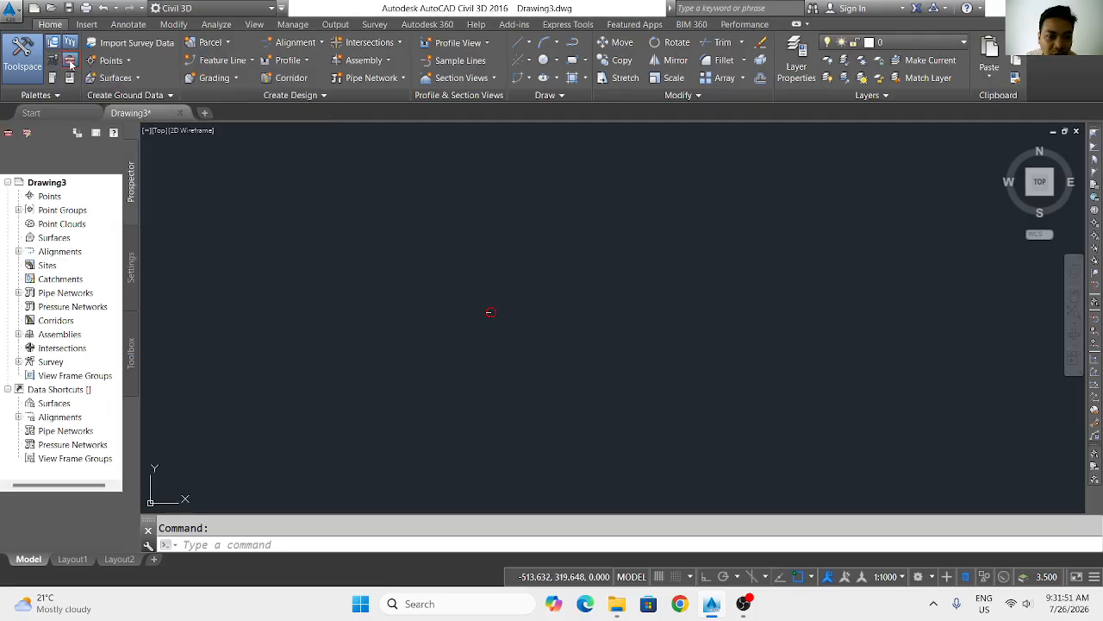
Examine the Drawing3 object collections in Prospector, from Points, Surfaces and Alignments to Pipe Networks, Corridors, Assemblies and Intersections.
click(130, 192)
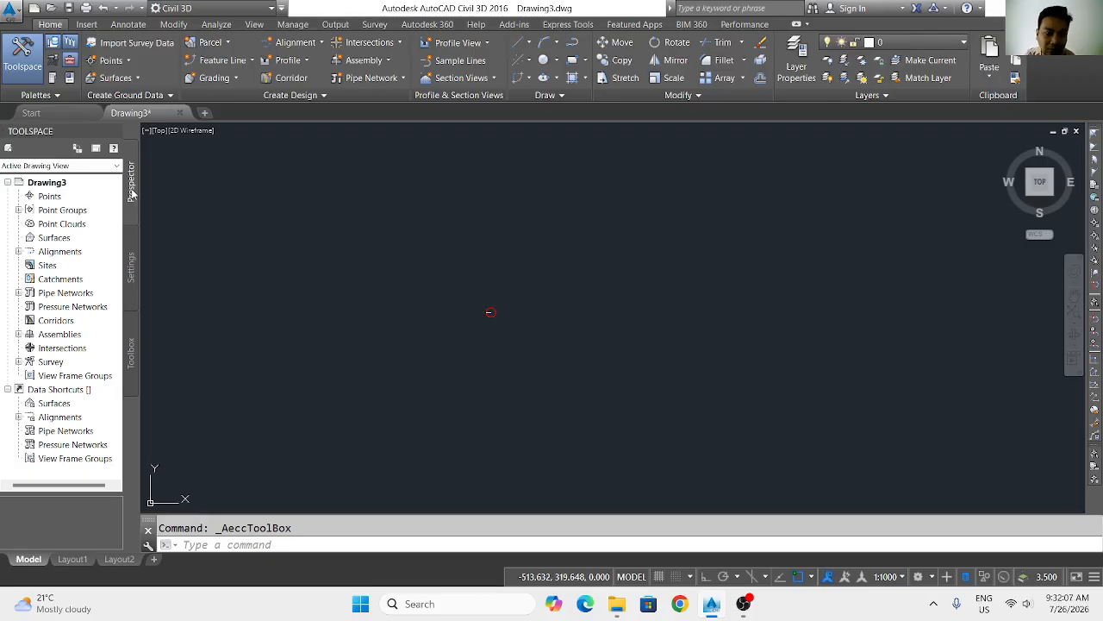
click(51, 197)
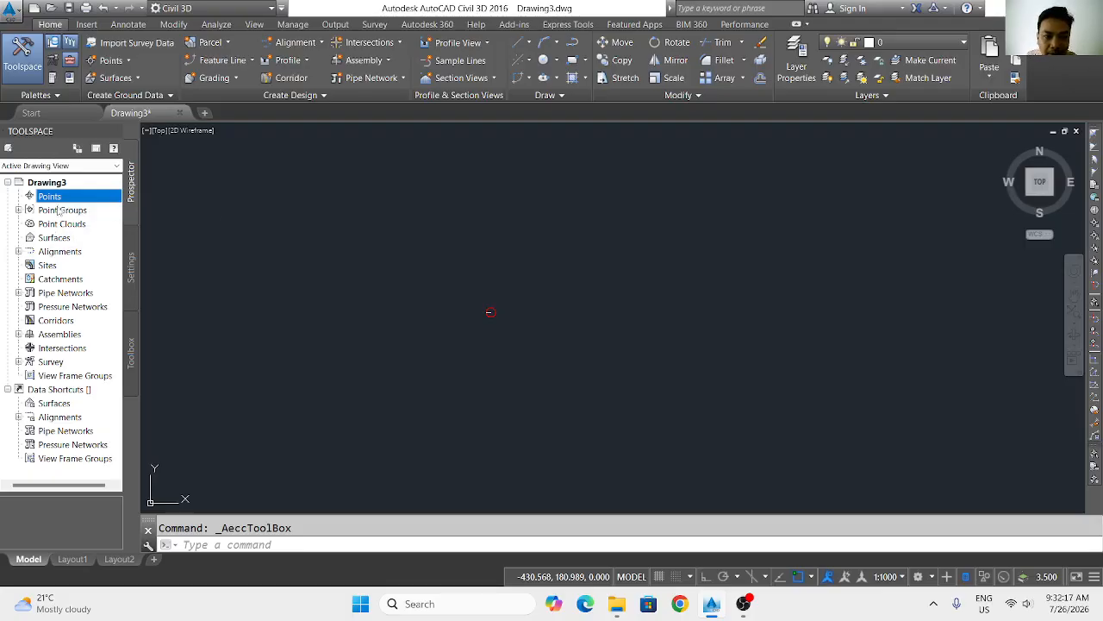
click(57, 239)
click(60, 252)
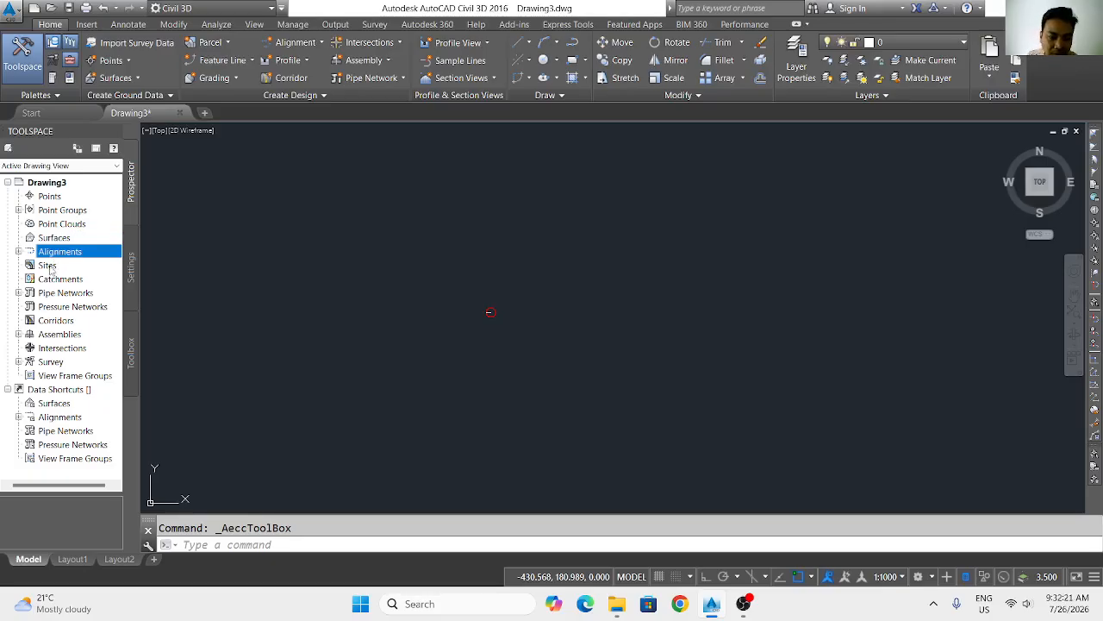
click(49, 267)
click(63, 295)
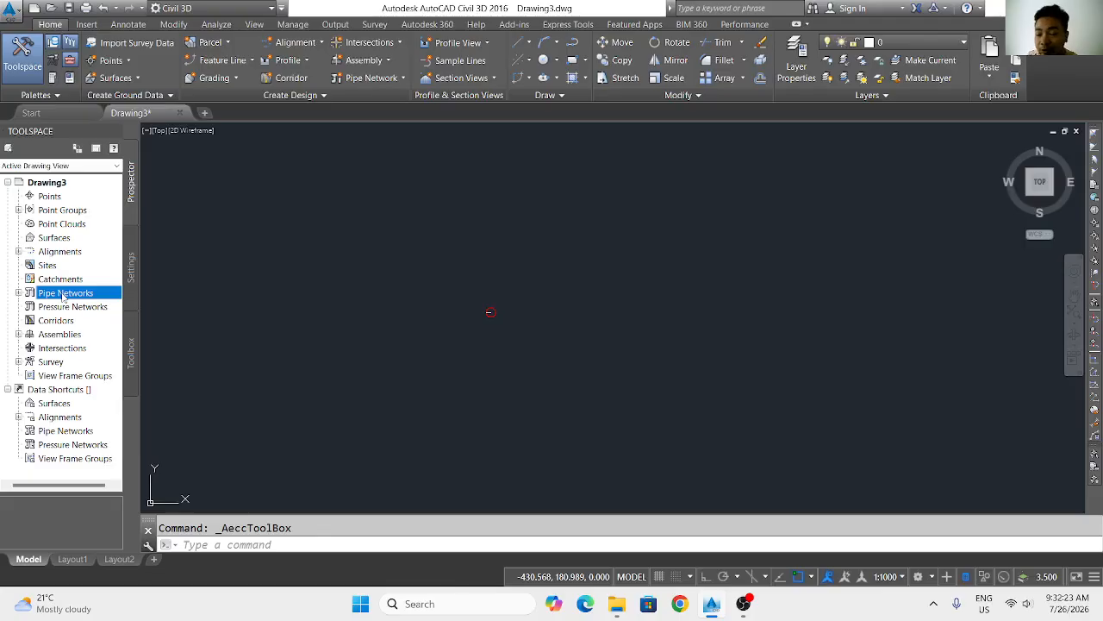
click(62, 318)
click(63, 335)
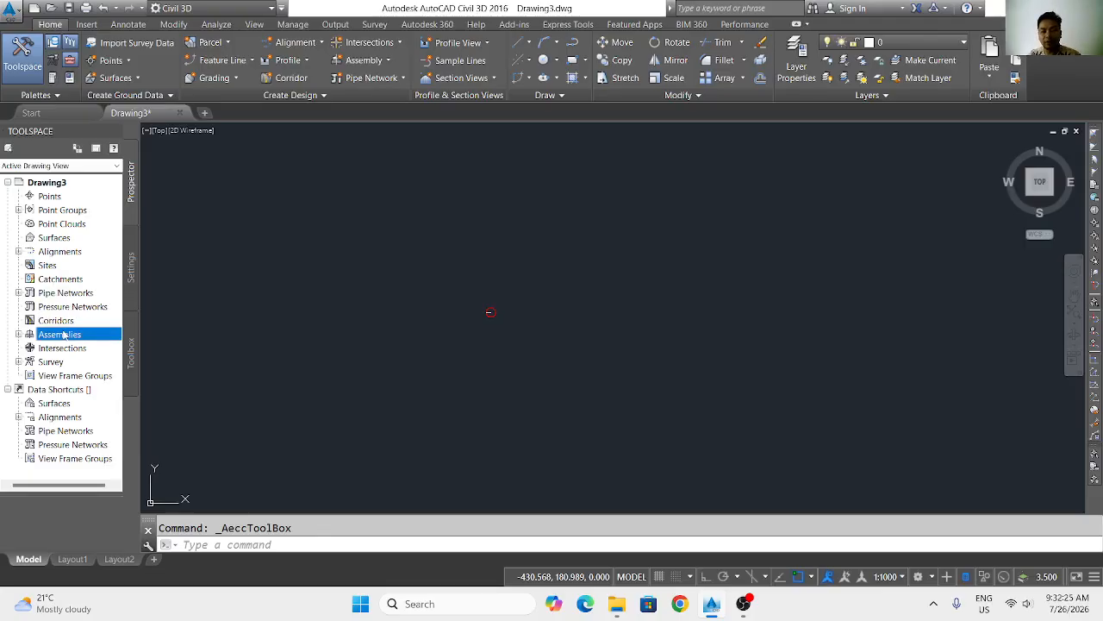
click(62, 348)
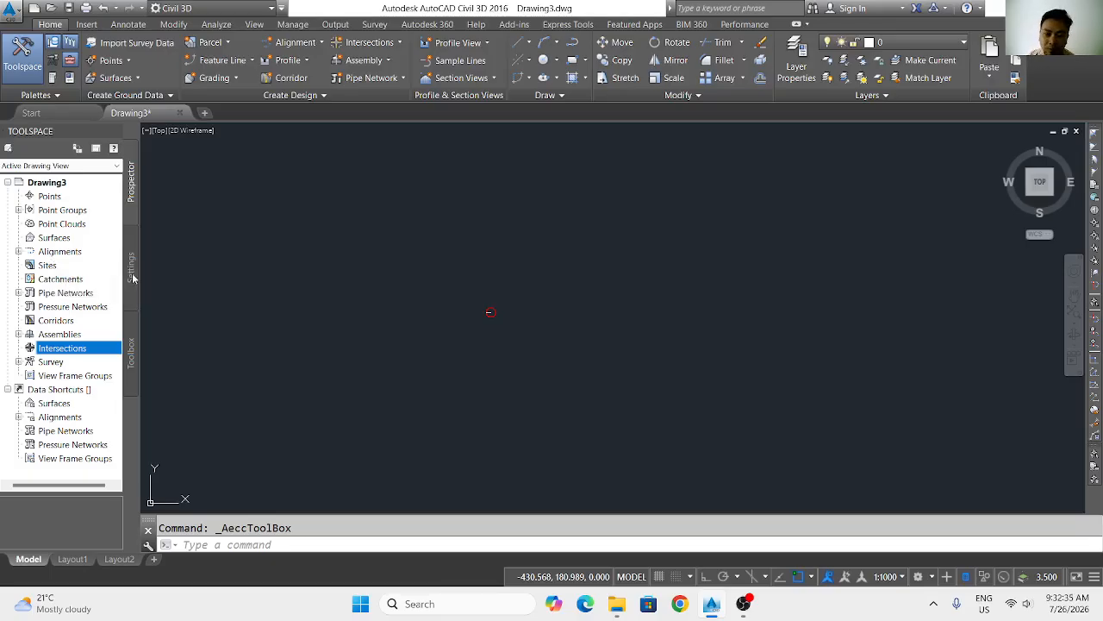
click(49, 196)
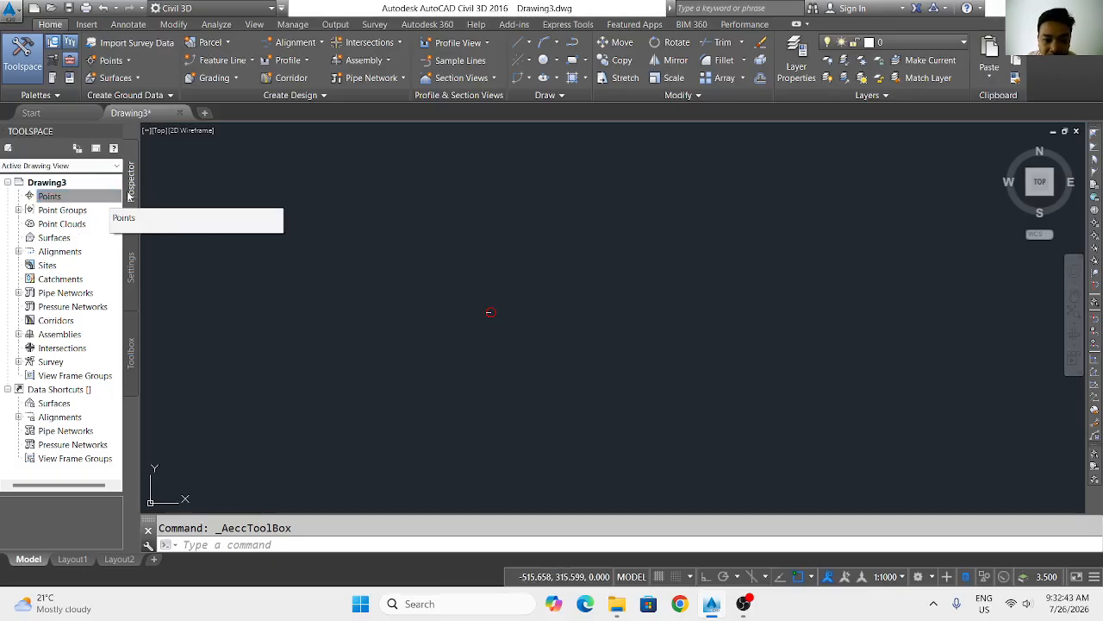
Examine the drawing's Point settings in the Toolspace, including the point styles and the description key sets.
click(132, 262)
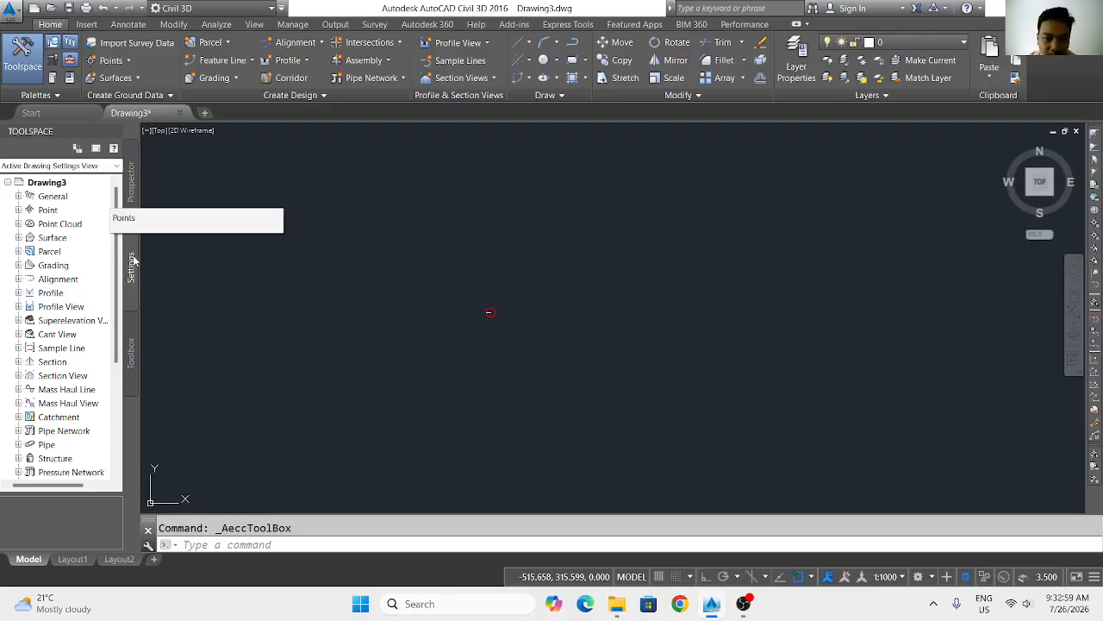
click(48, 209)
click(18, 209)
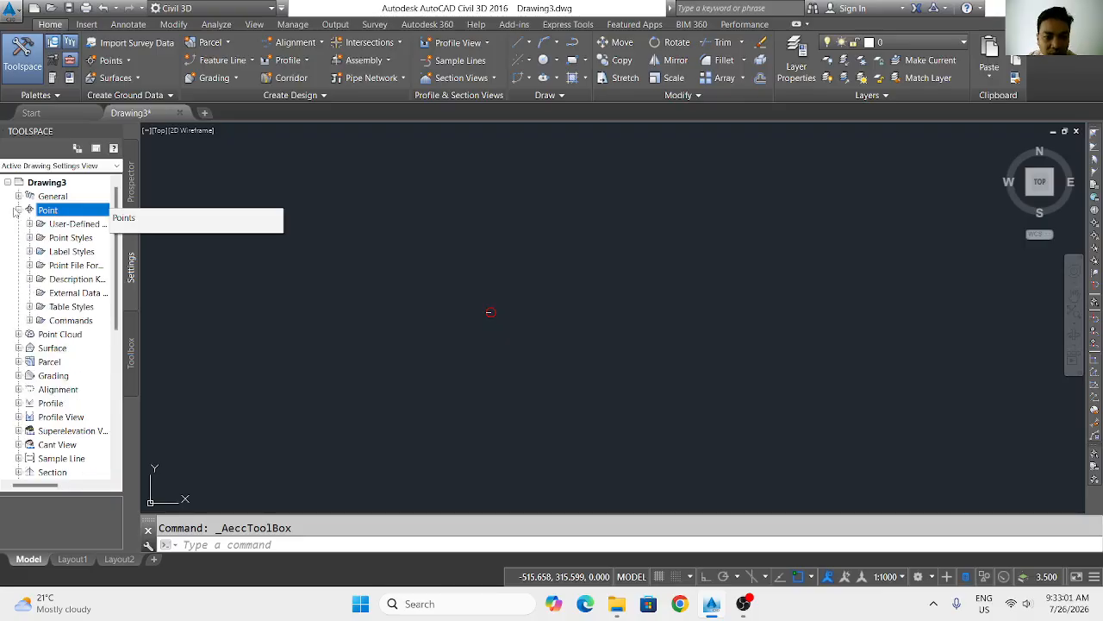
click(71, 237)
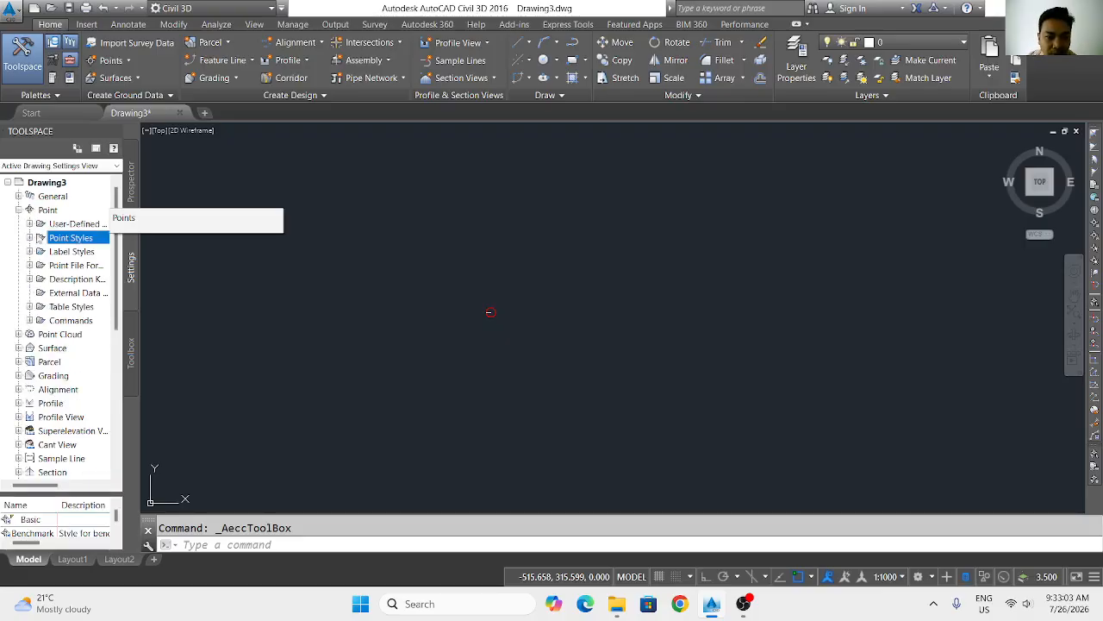
click(30, 237)
click(30, 181)
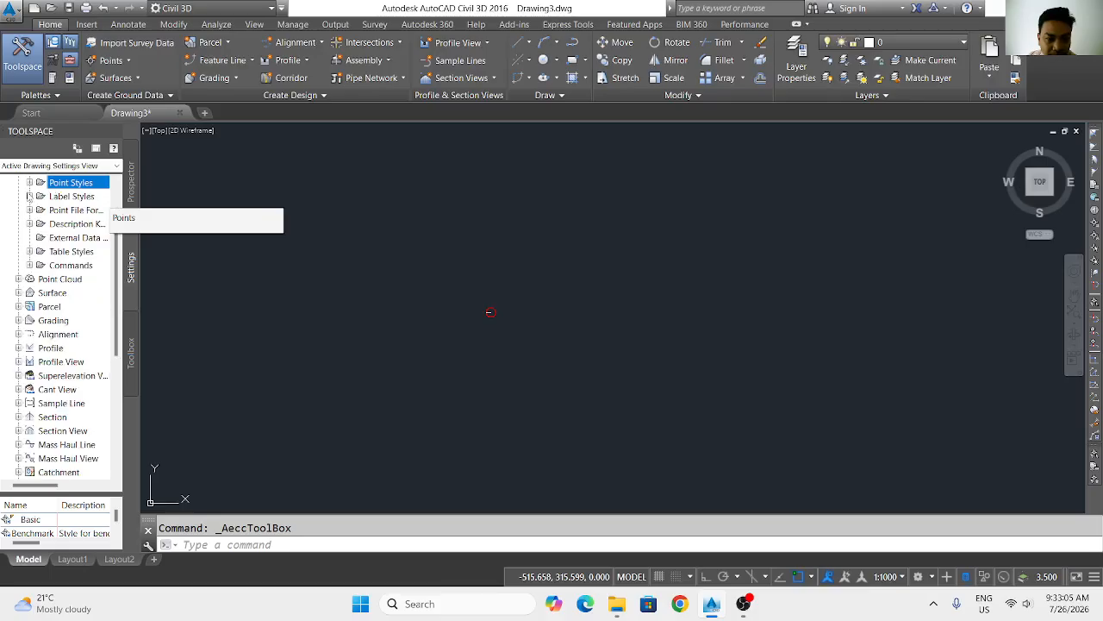
click(54, 223)
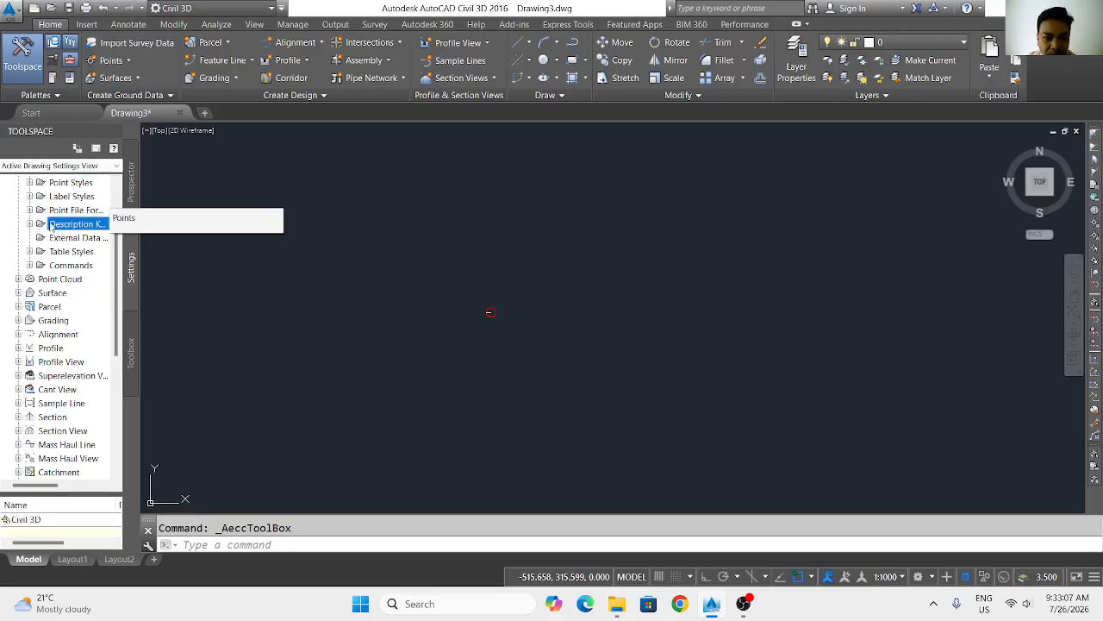
drag(48, 488, 65, 488)
Examine the report categories in the Toolbox's Reports Manager, including the Volume Report among the corridor reports.
click(131, 366)
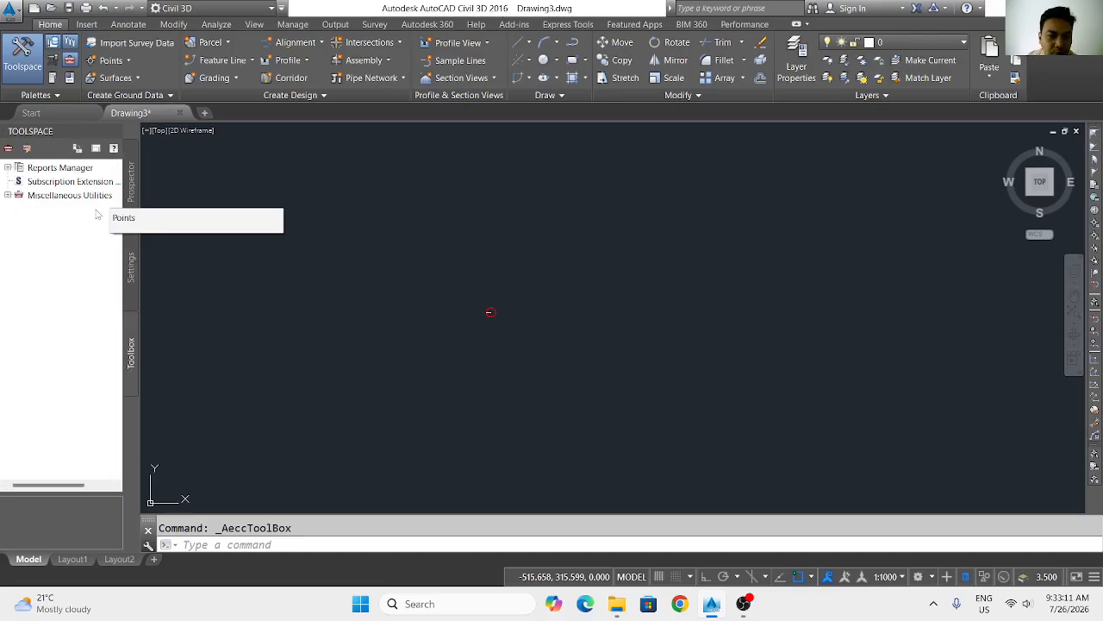
click(8, 167)
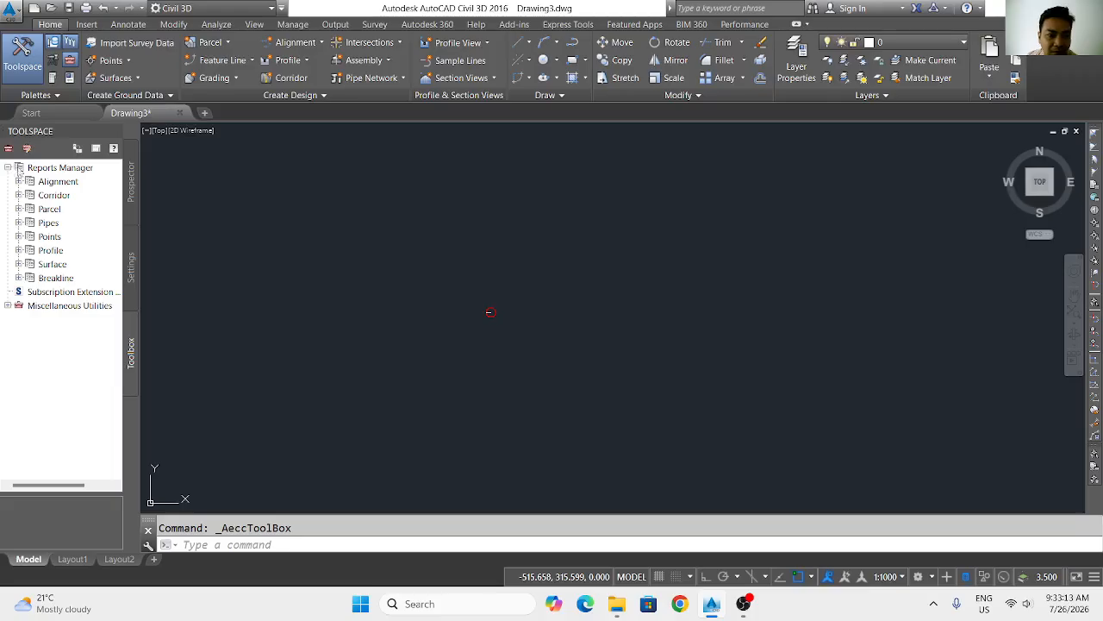
click(58, 182)
click(53, 195)
click(49, 209)
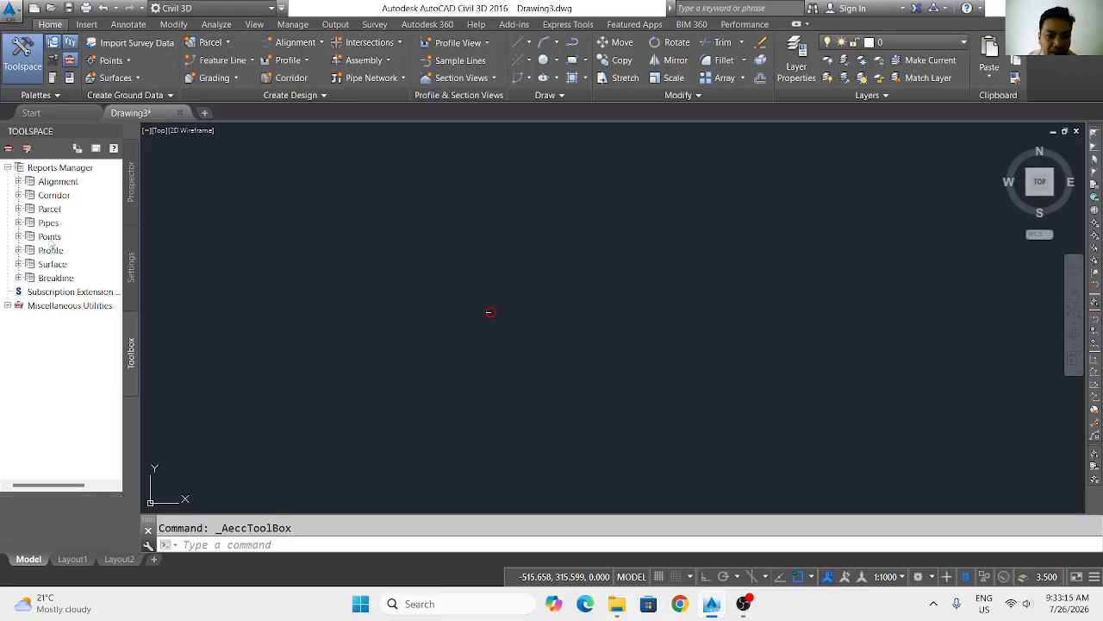
click(51, 250)
click(52, 264)
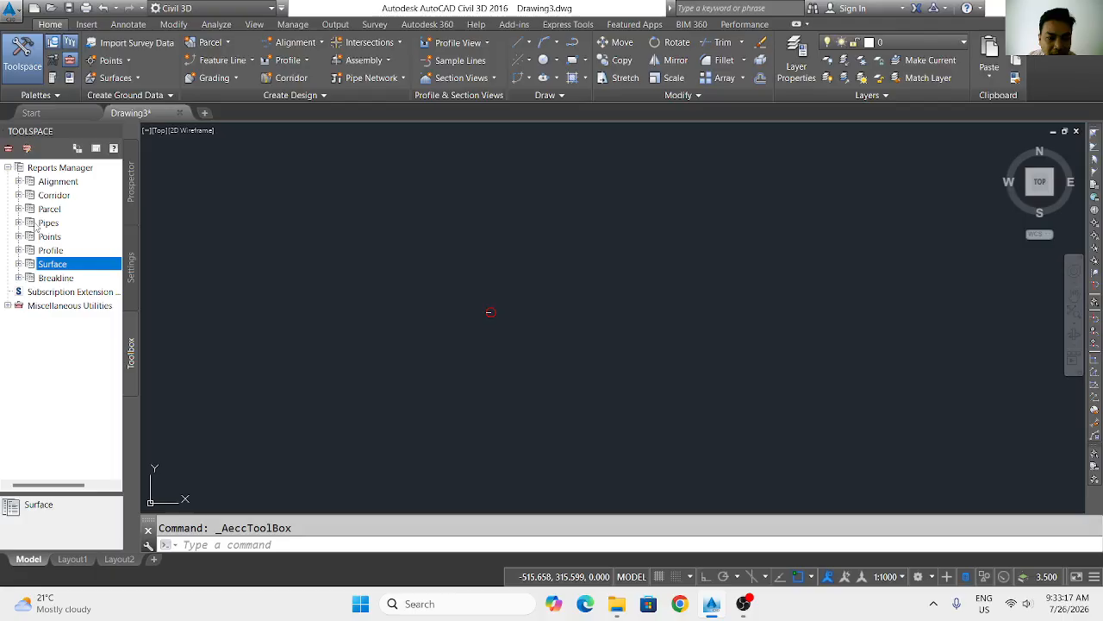
click(18, 195)
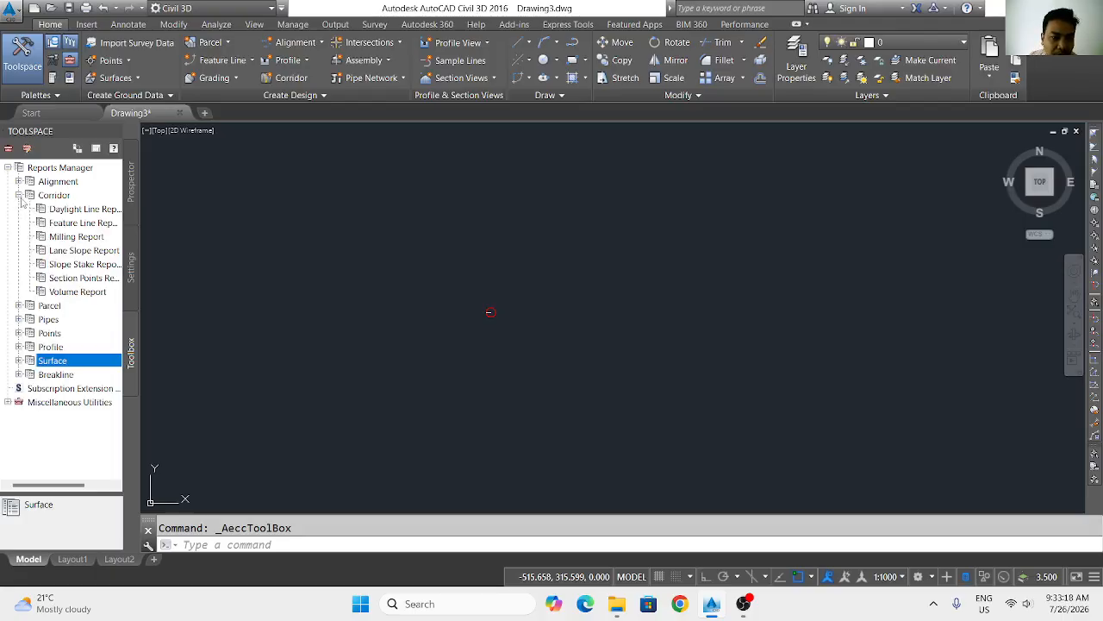
click(76, 291)
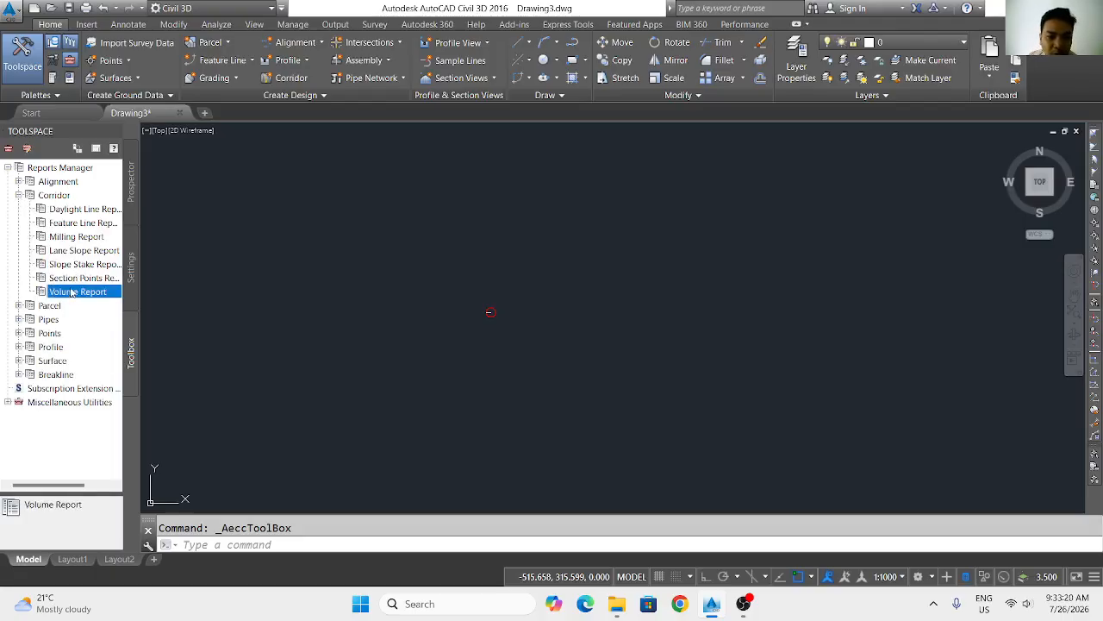
click(18, 196)
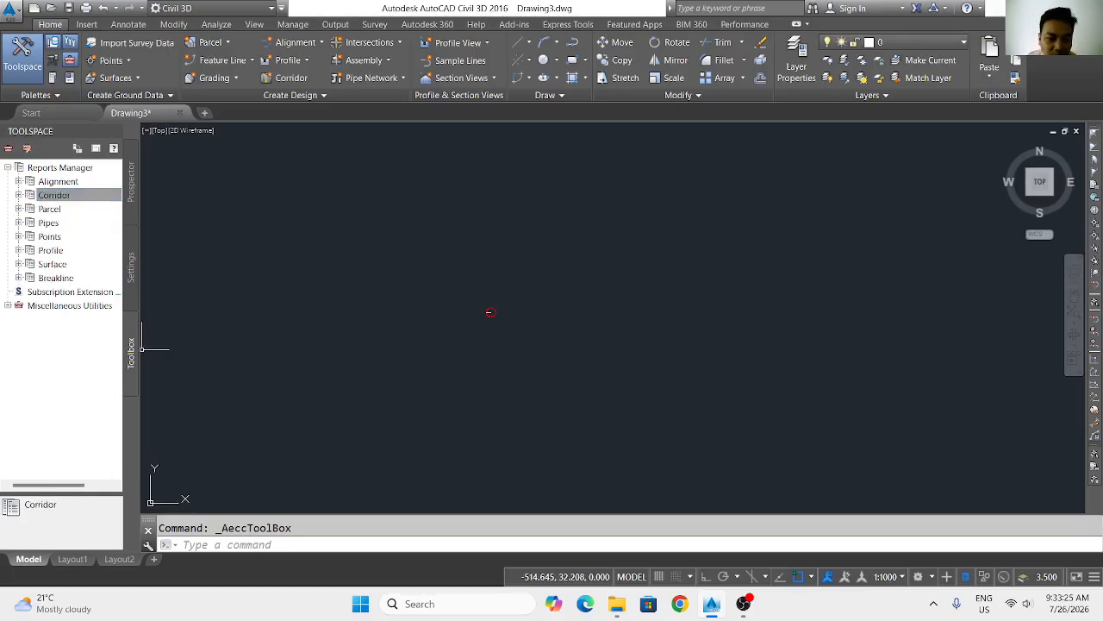
View the point creation tools for the Points collection in Prospector, and close them without creating a point.
click(131, 183)
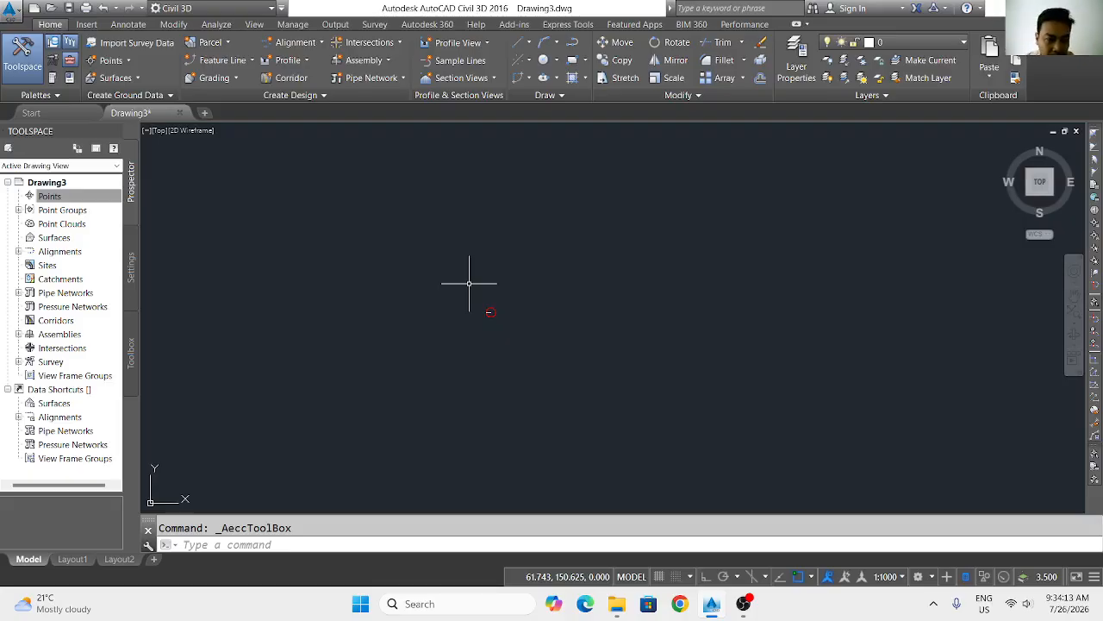
click(50, 196)
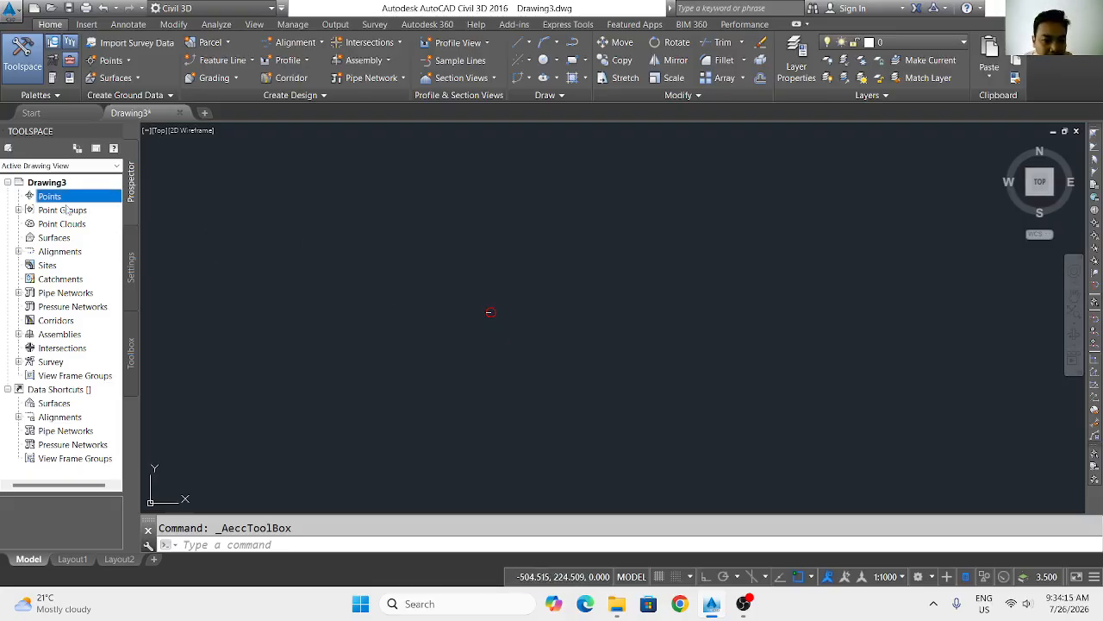
right_click(75, 199)
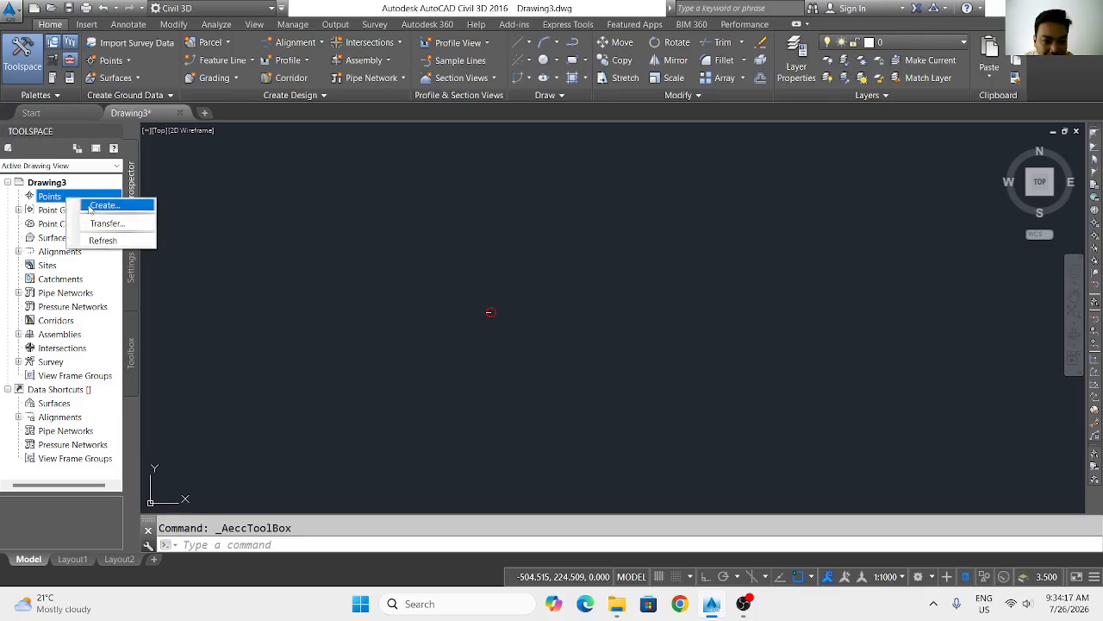
click(102, 206)
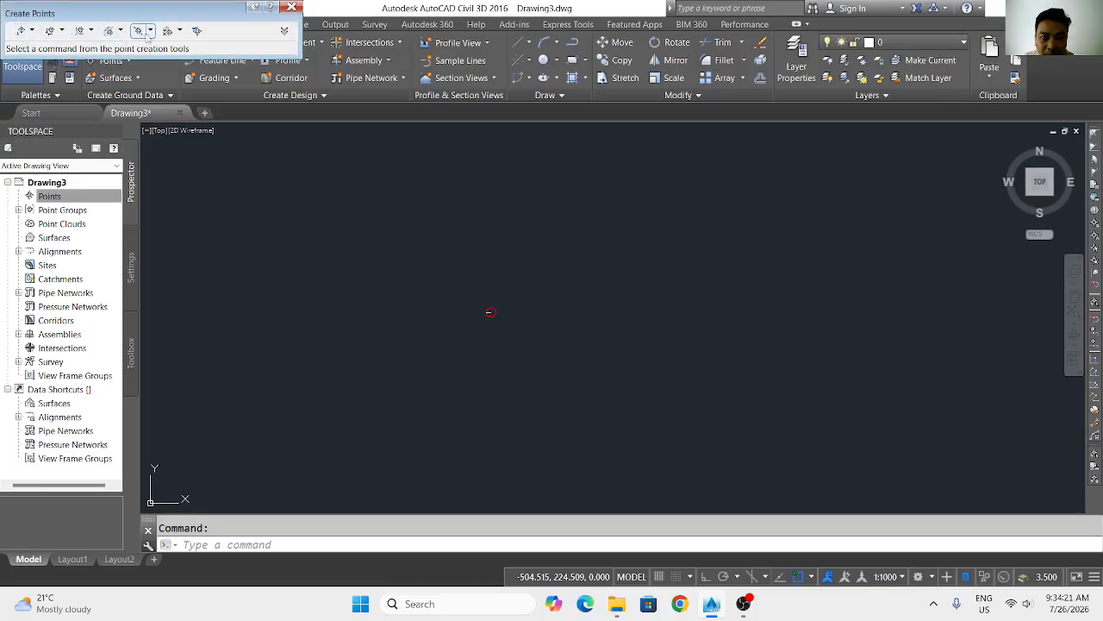
click(290, 7)
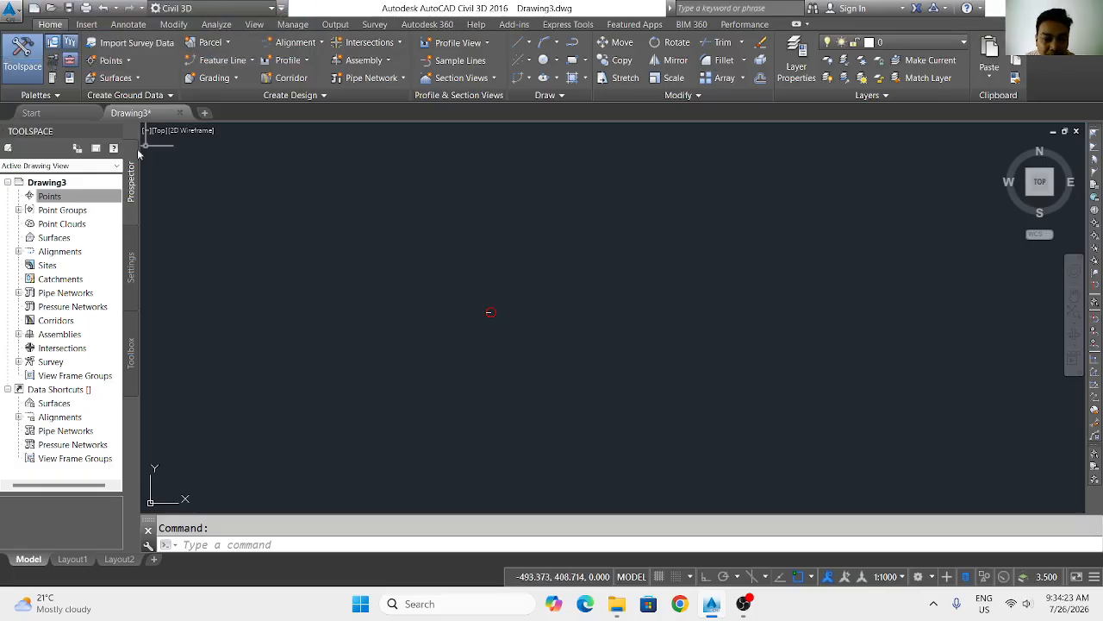
Review the commands available for Point Groups and the groups it contains, and return to the Points collection.
click(89, 195)
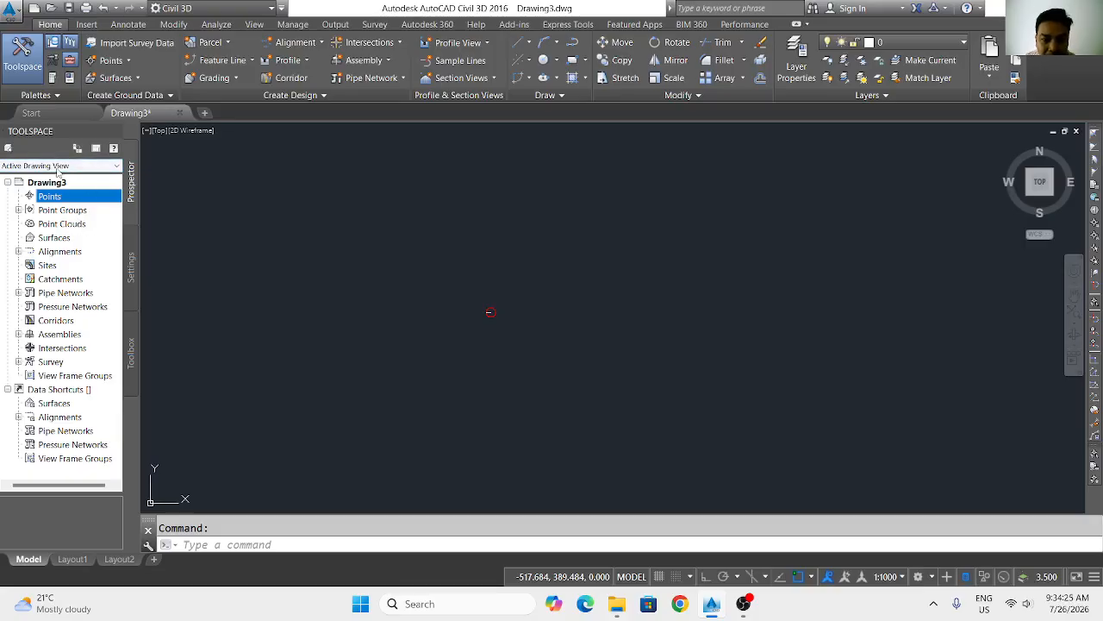
right_click(63, 211)
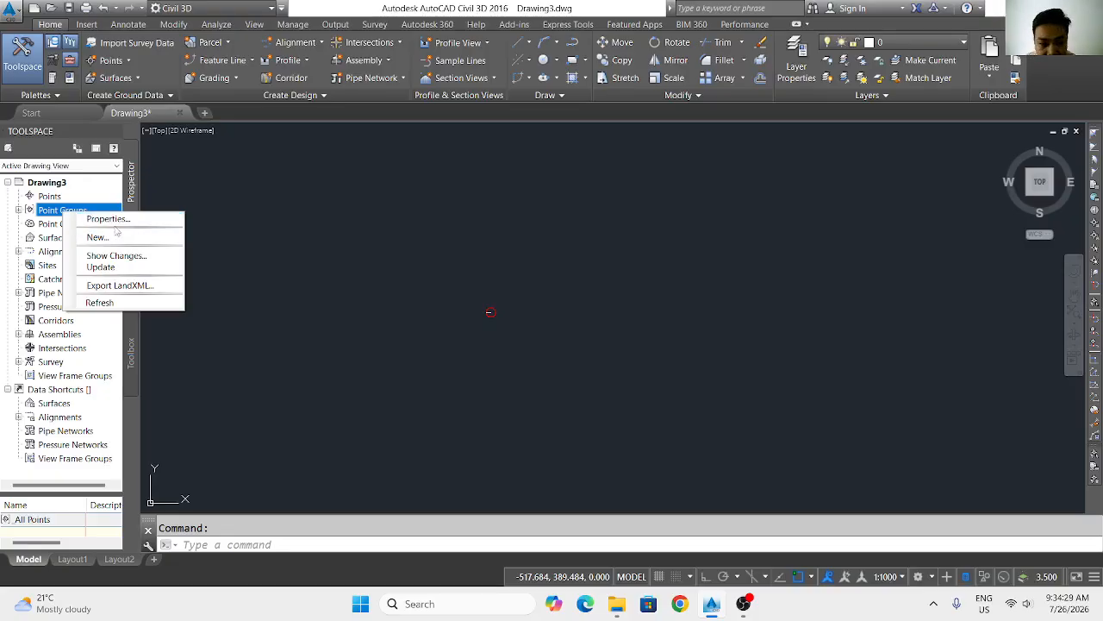
click(53, 217)
click(18, 210)
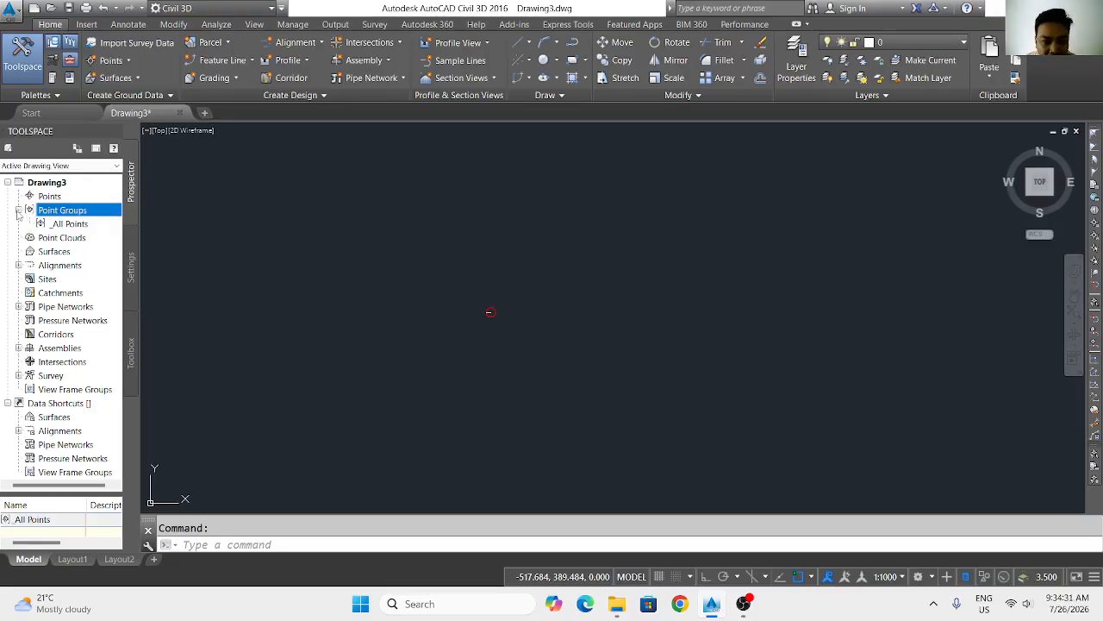
click(18, 211)
click(57, 198)
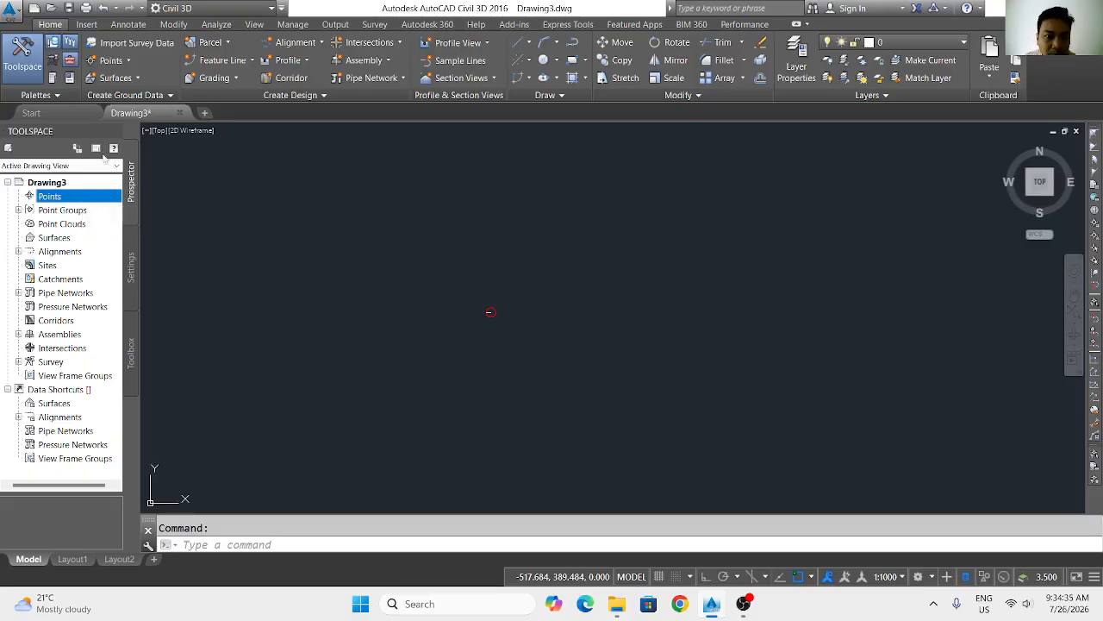
Create a point manually above the red circle at about northing 185, easting 87, with description M and elevation 10, and close the point tools.
click(128, 61)
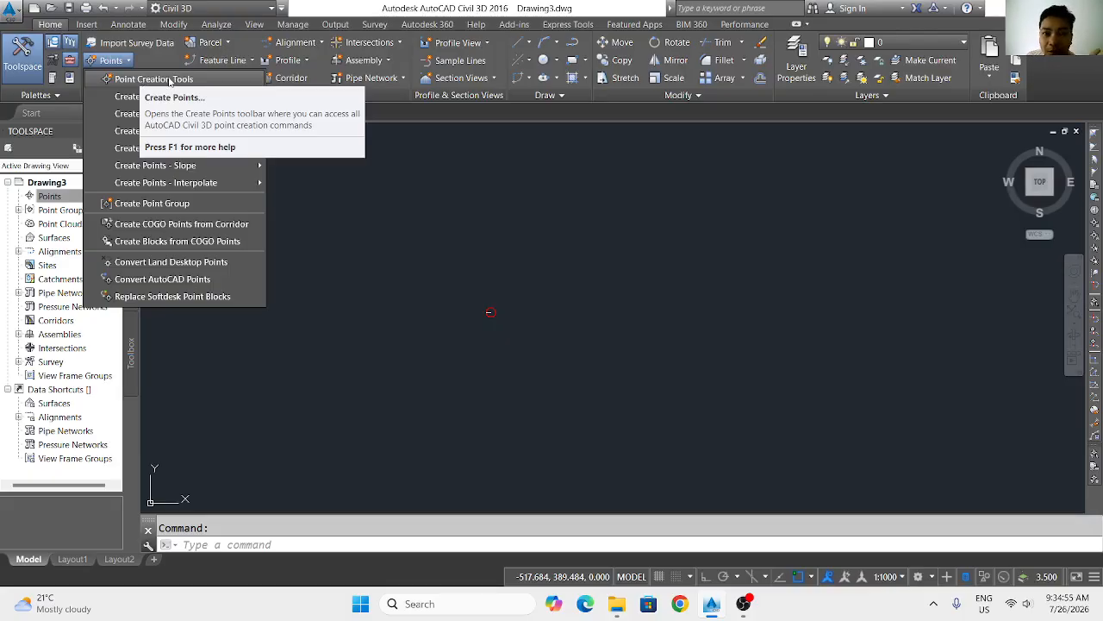
mouse_move(207, 98)
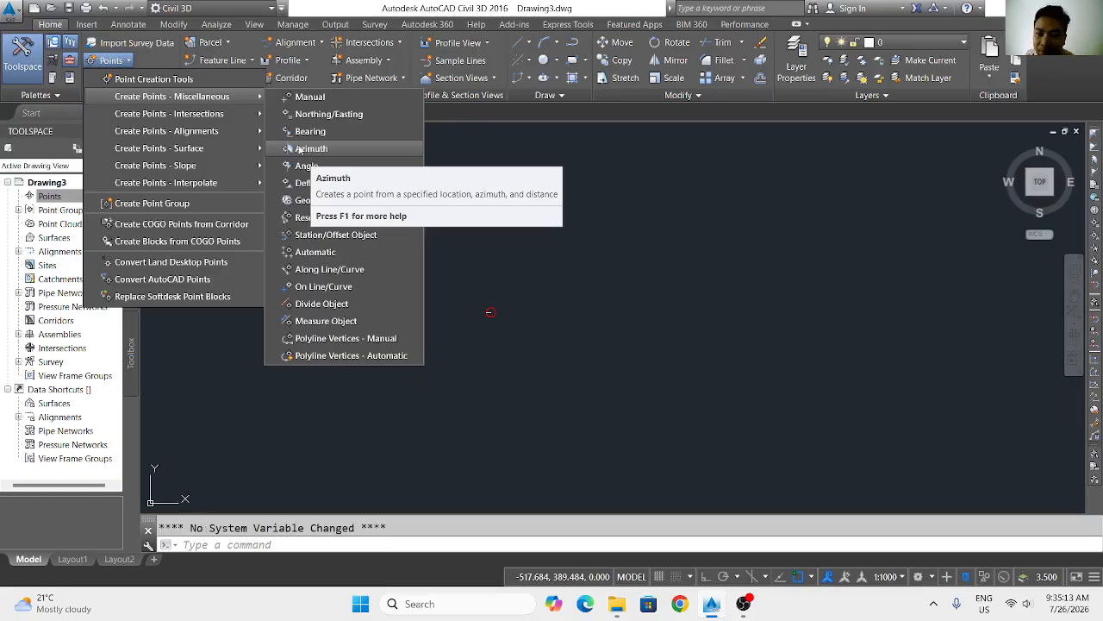
click(309, 97)
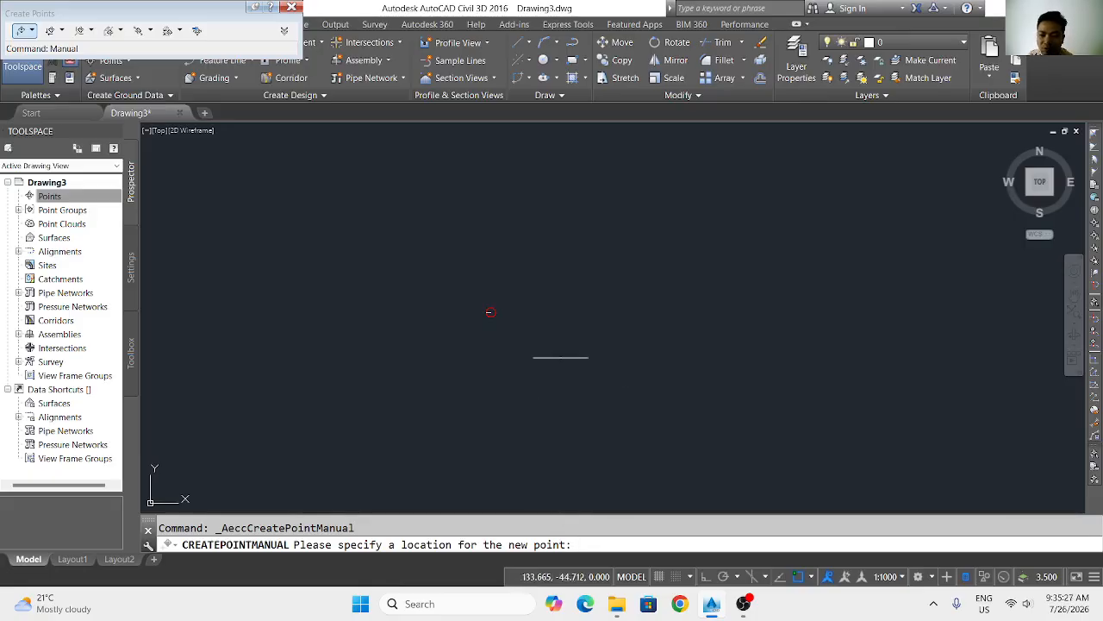
click(483, 263)
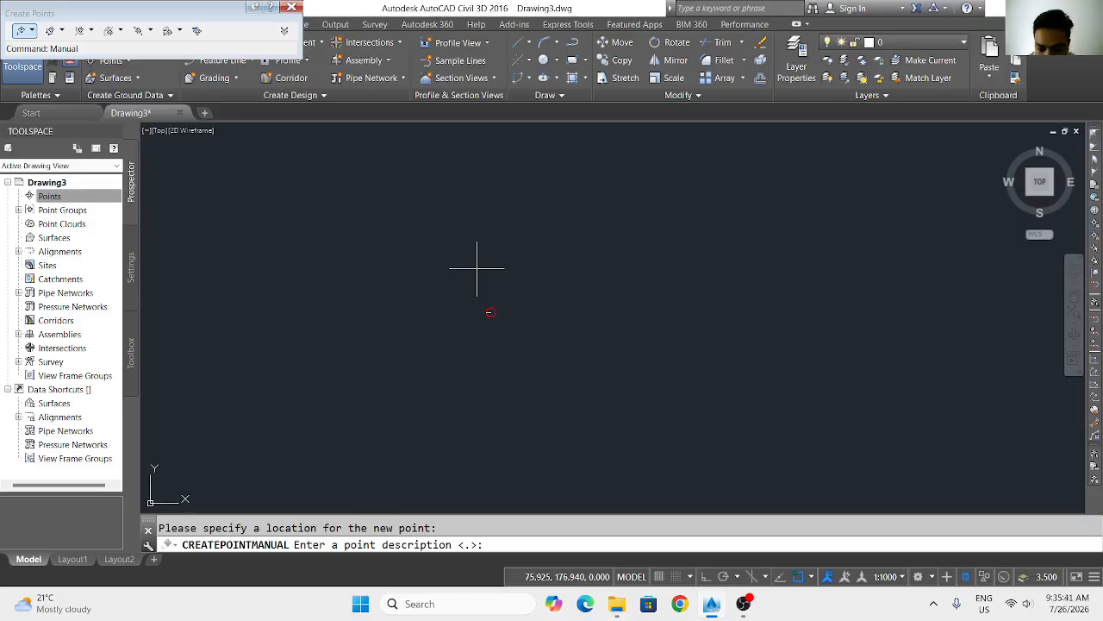
text(M)
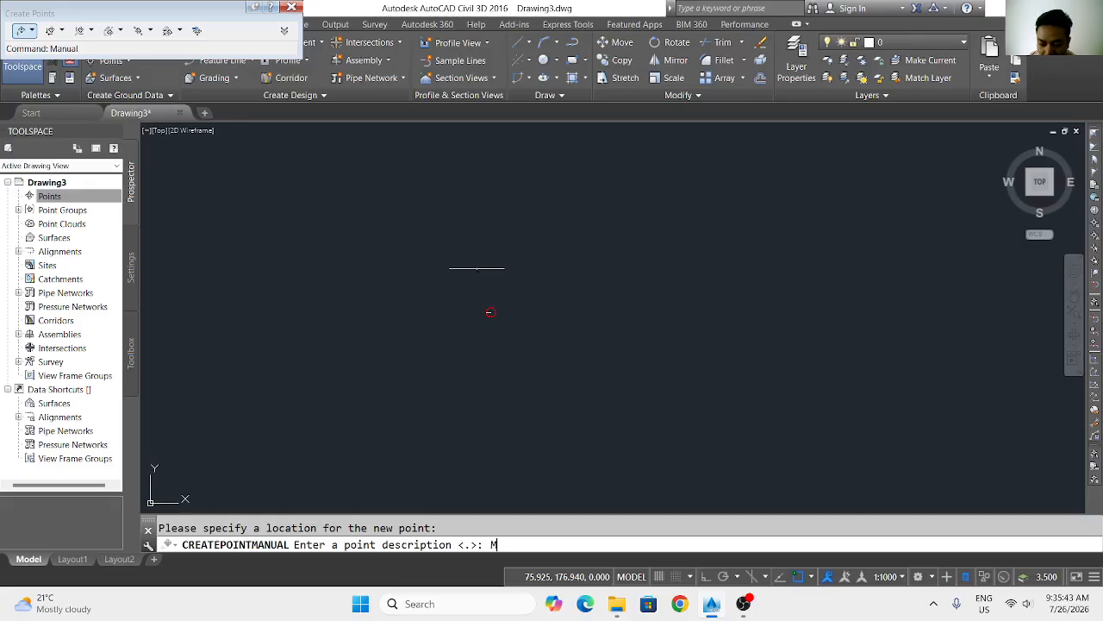
key(Return)
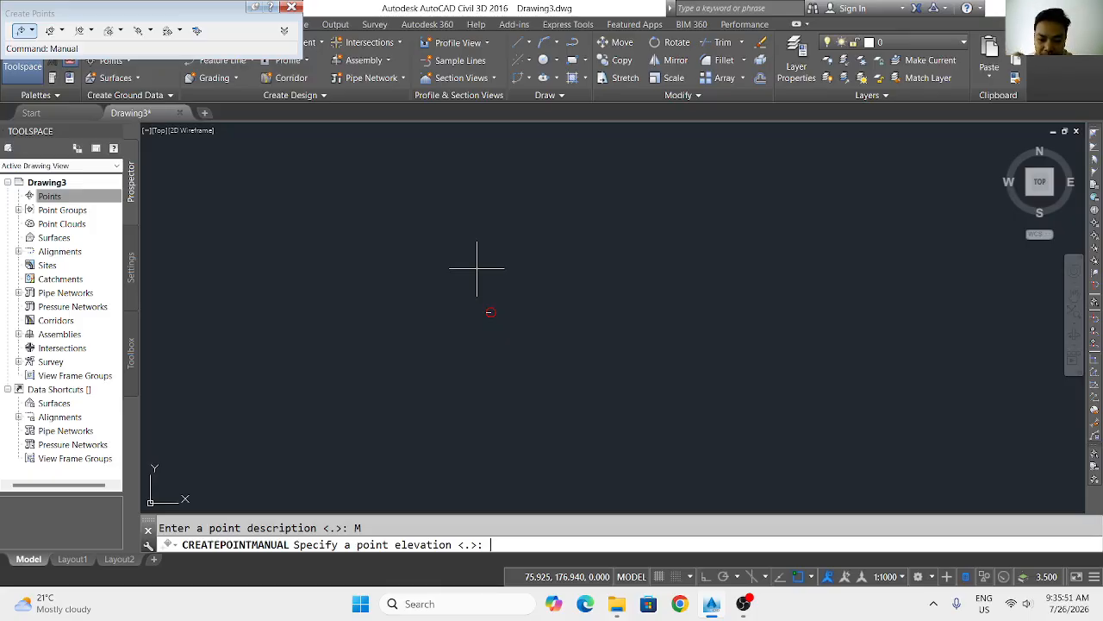
text(0)
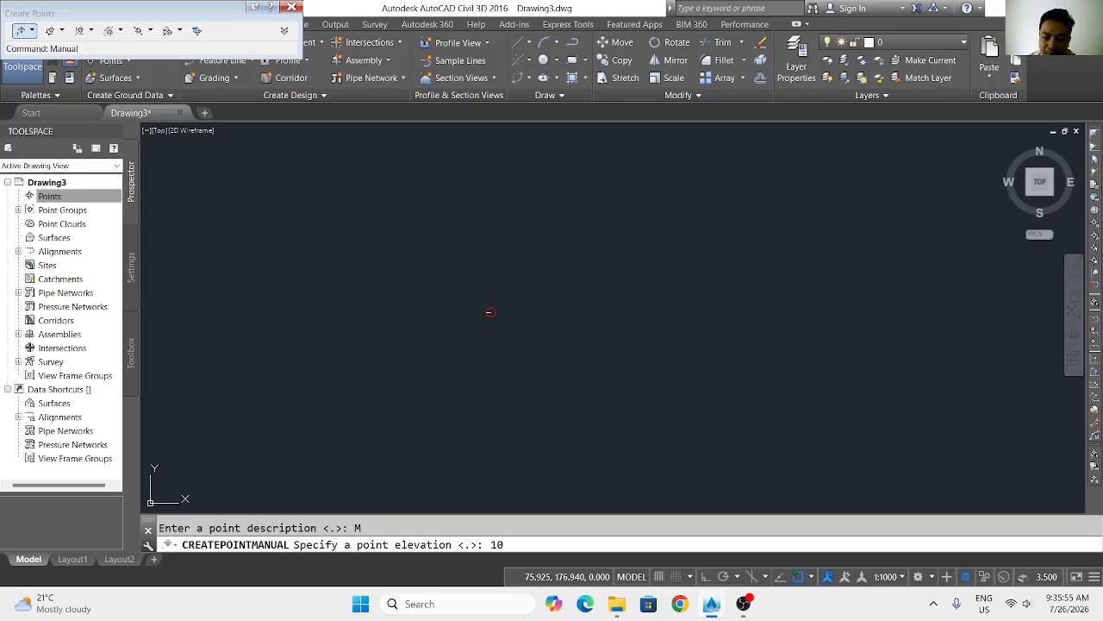
key(Return)
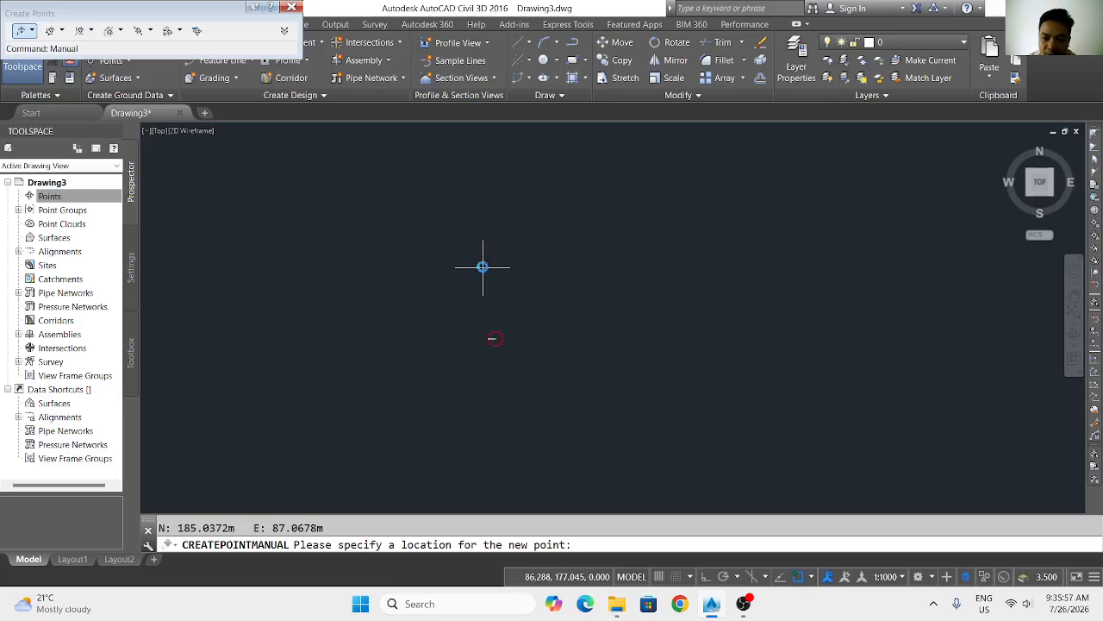
scroll(482, 265, up, 3)
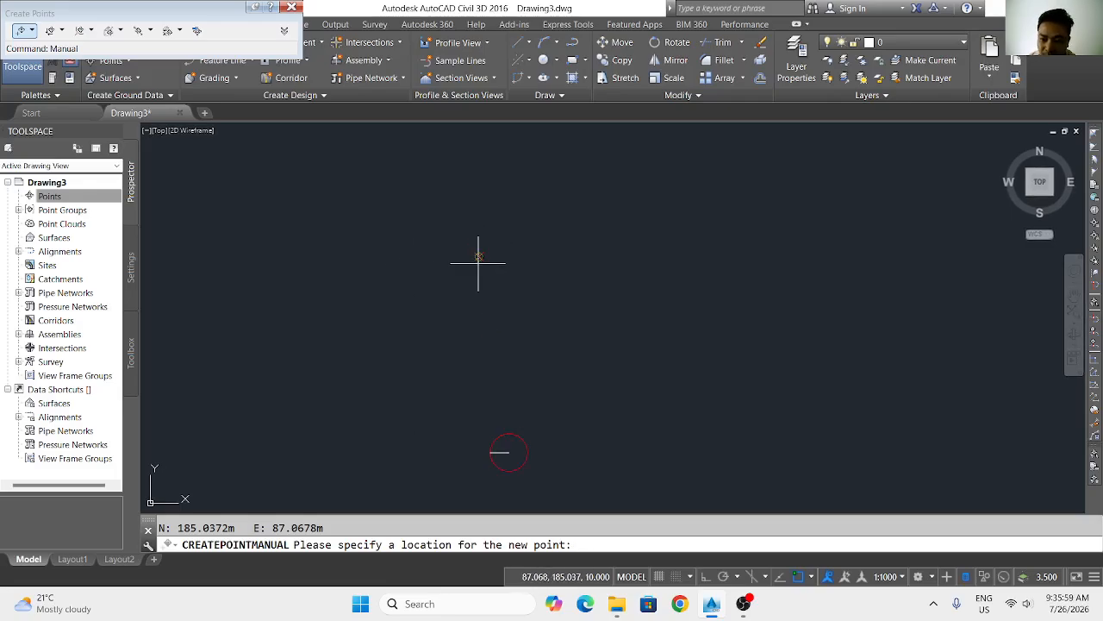
scroll(478, 263, down, 2)
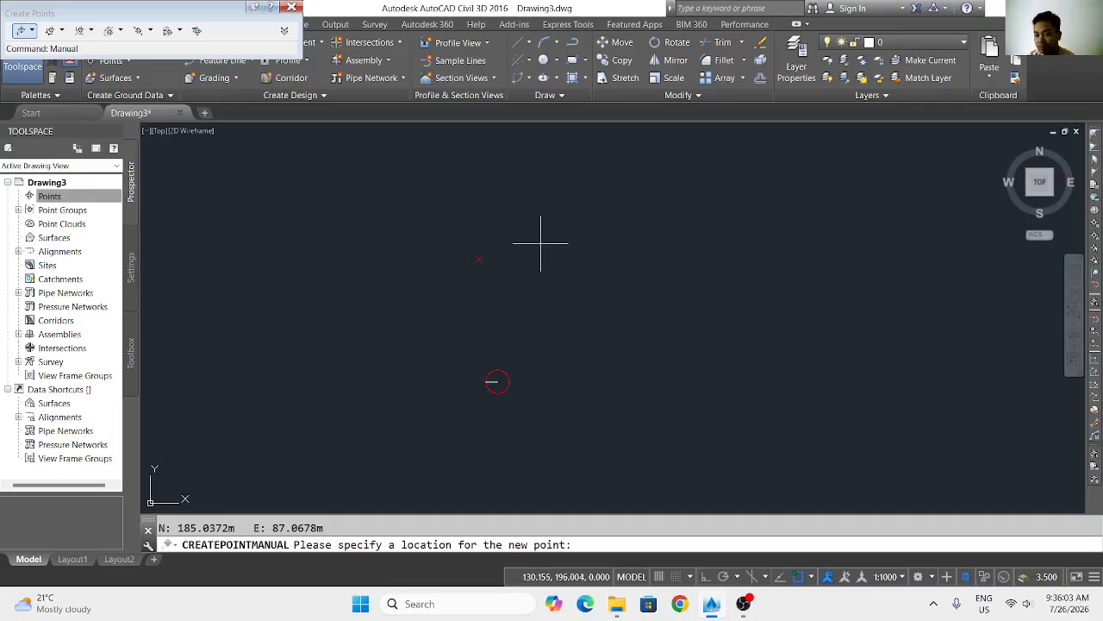
key(Escape)
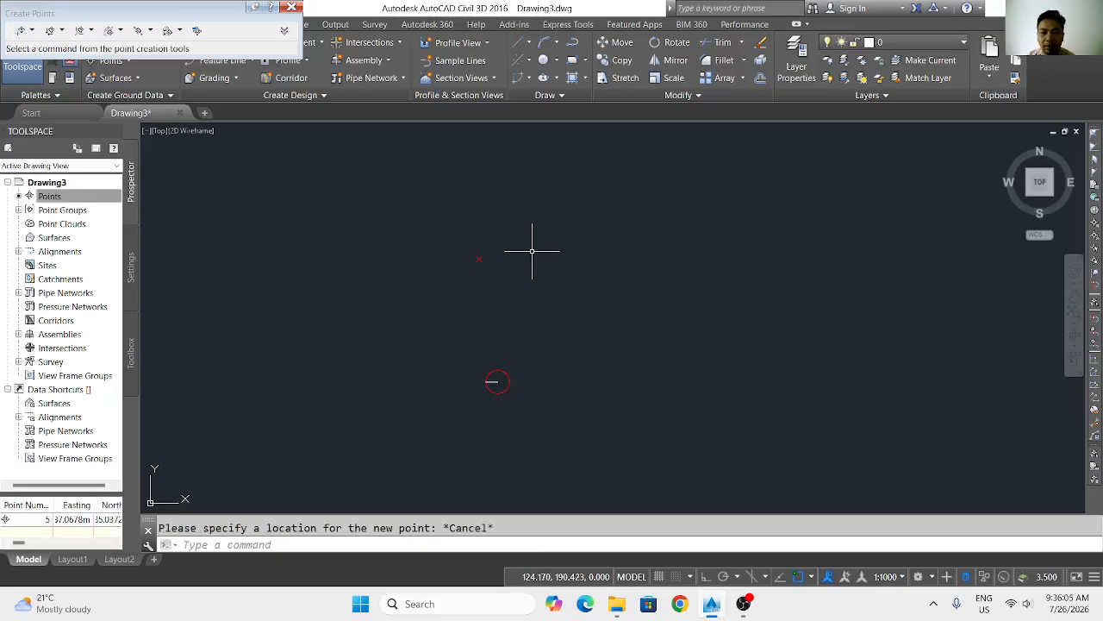
click(291, 6)
Start a new point by Northing/Easting and locate it at northing 100 and easting 100.
click(126, 61)
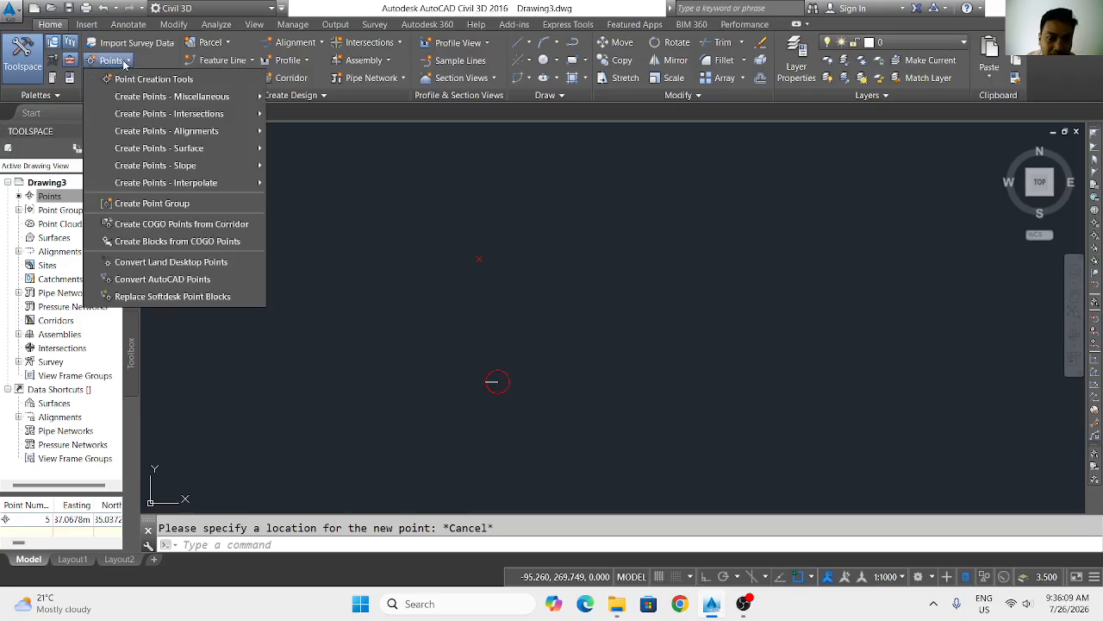
mouse_move(183, 98)
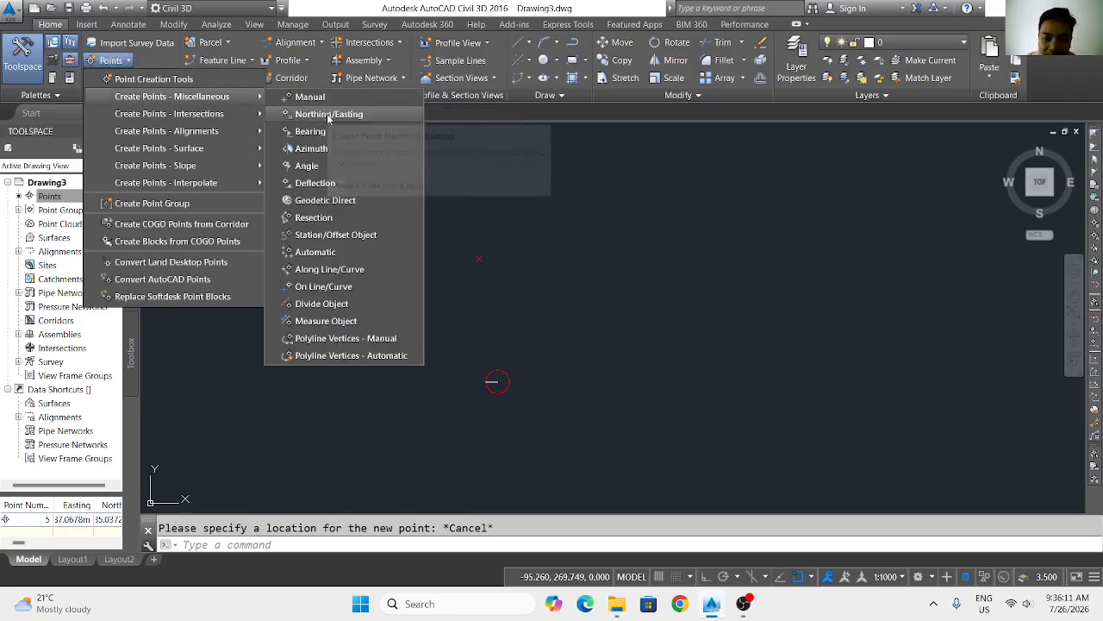
click(329, 115)
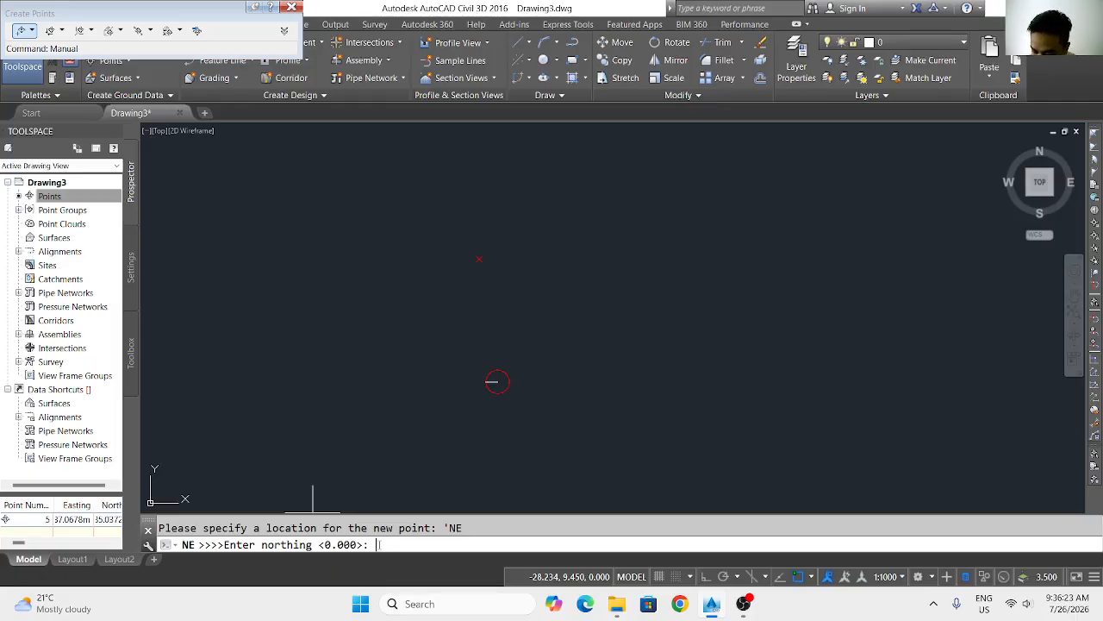
text(100)
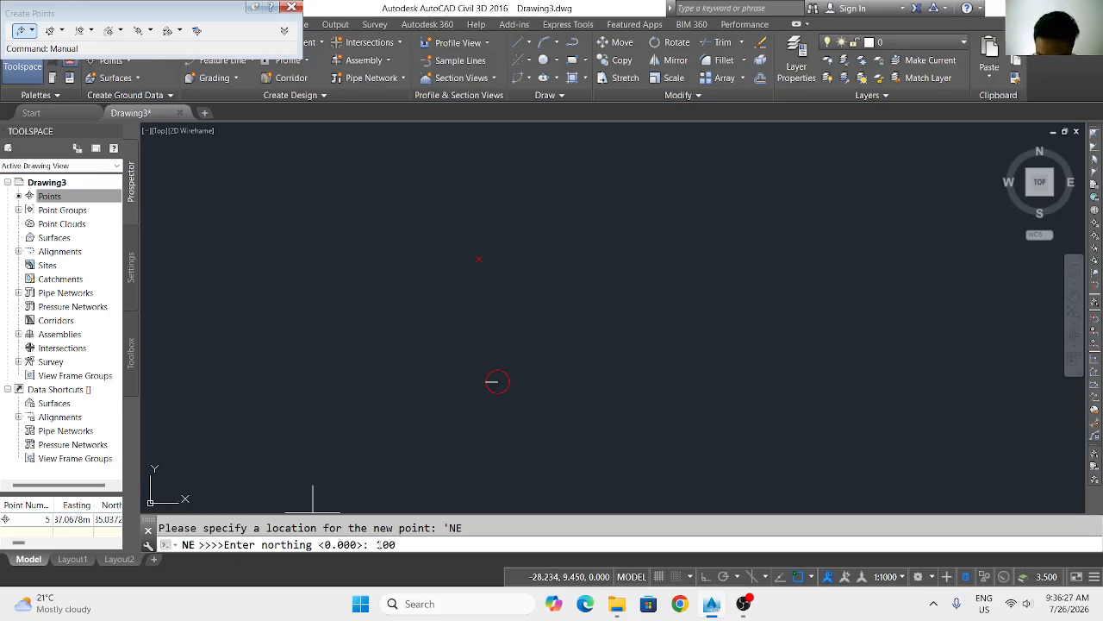
key(Return)
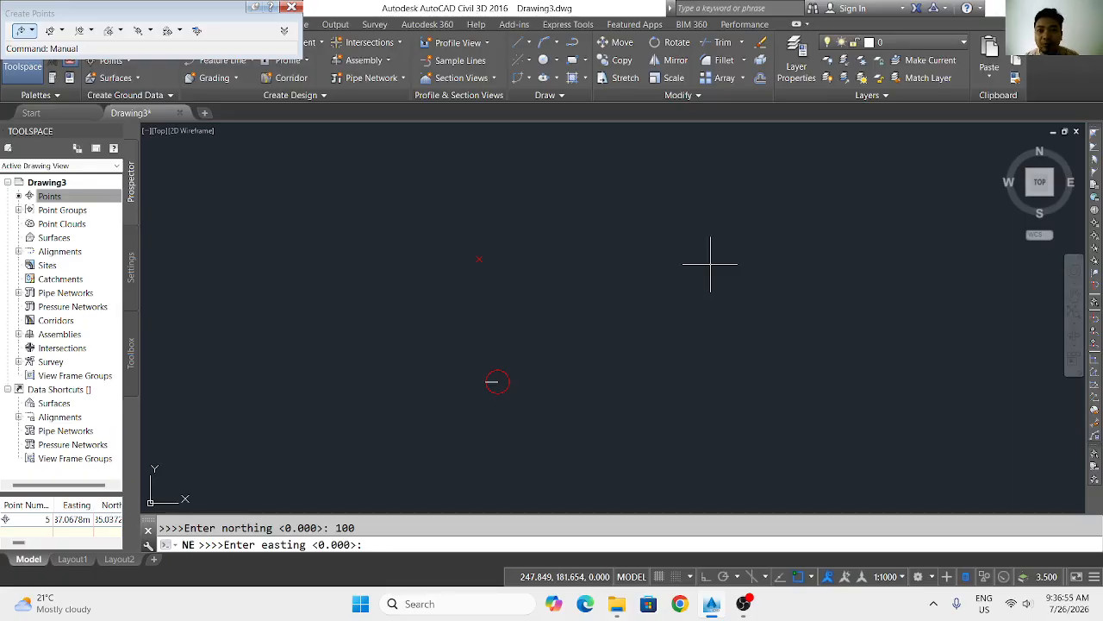
text(00)
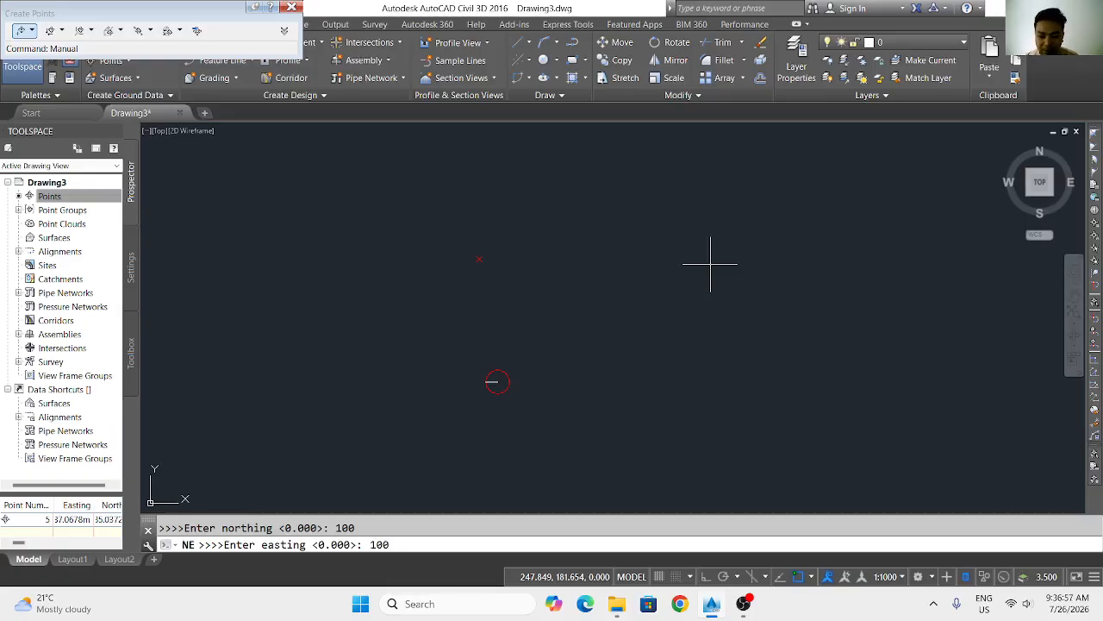
key(Return)
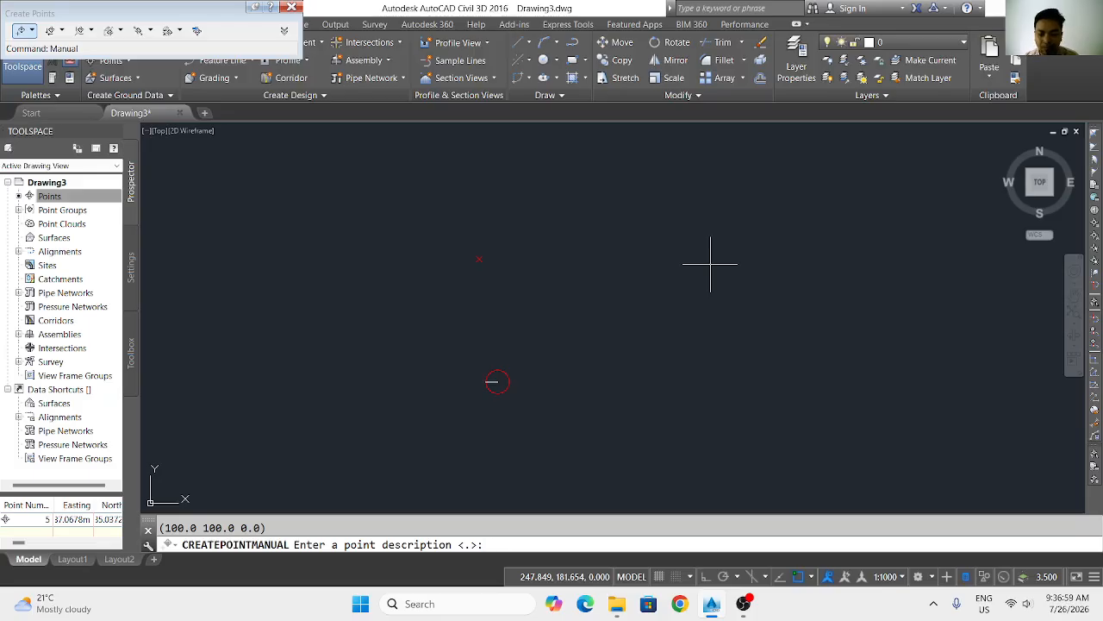
Give the Northing/Easting point the description NE and an elevation of 10.
text(N)
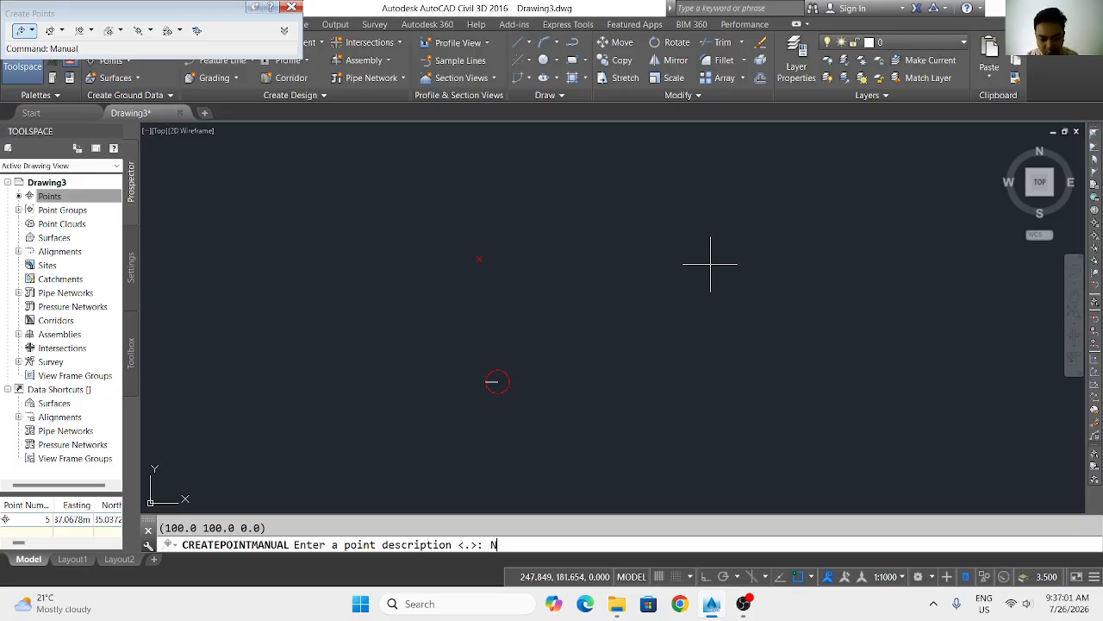
text(E)
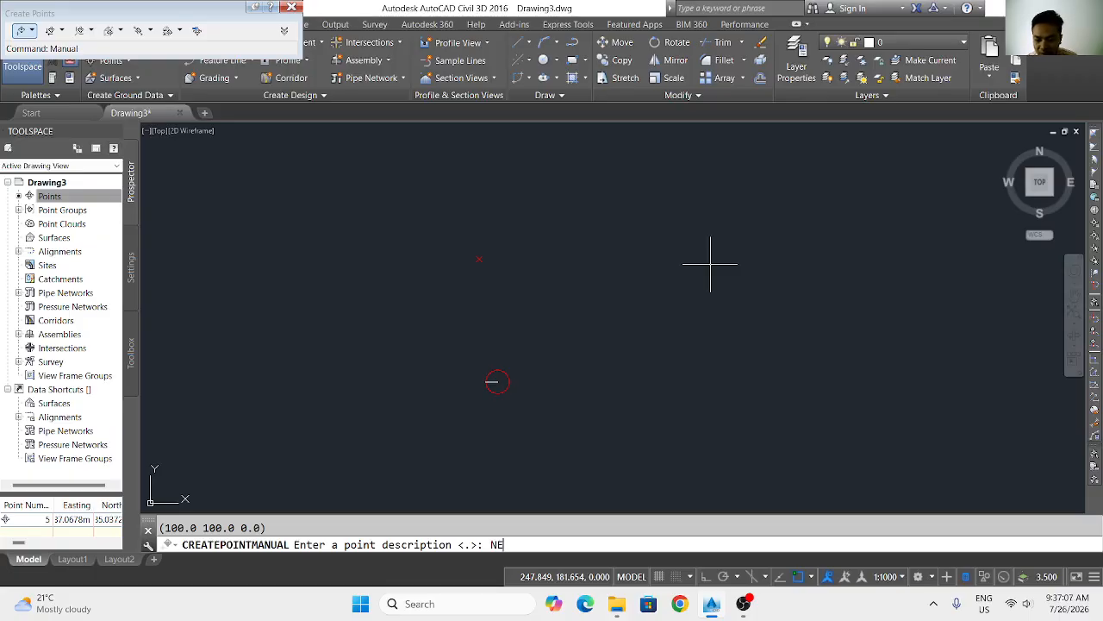
key(Return)
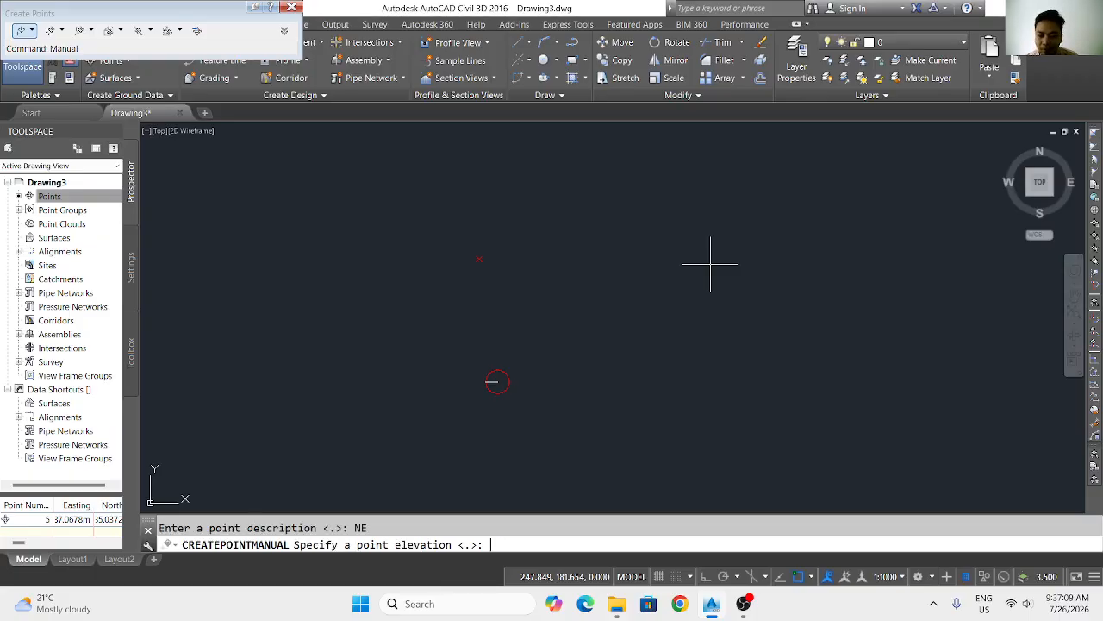
text(10)
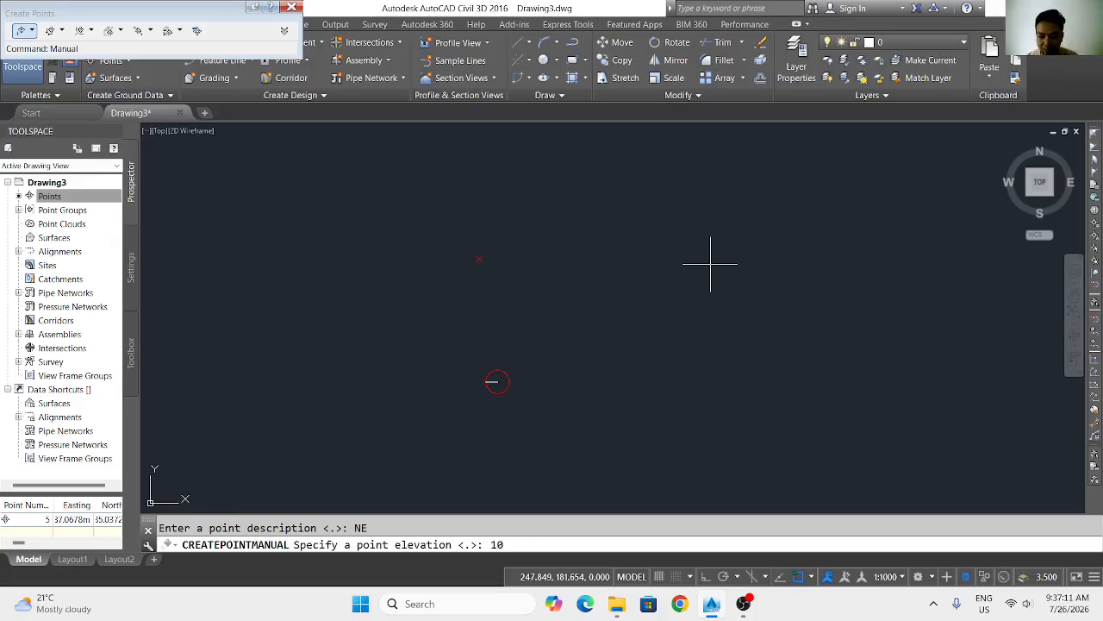
key(Return)
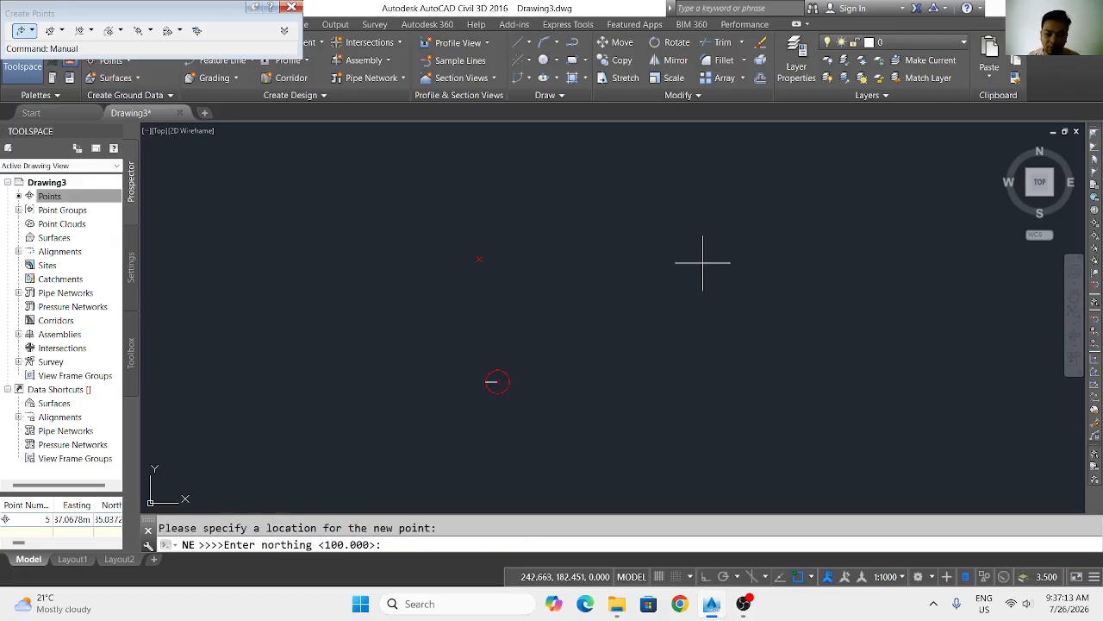
Examine the new point inside the red circle, and end point creation without adding another point.
click(507, 378)
scroll(513, 377, up, 5)
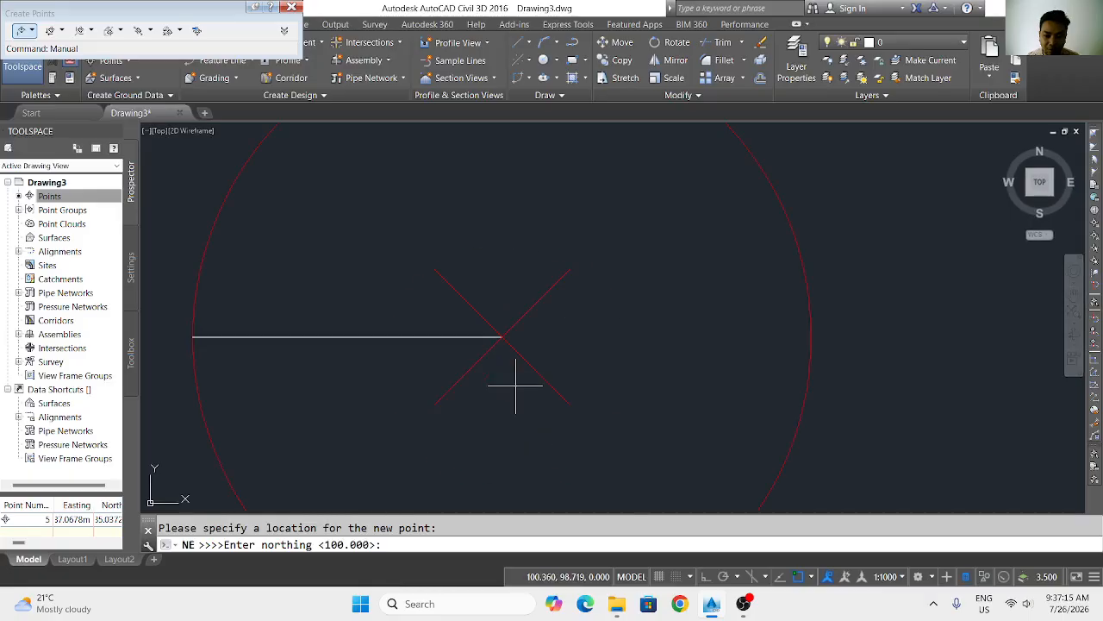
scroll(483, 401, down, 4)
scroll(266, 508, up, 1)
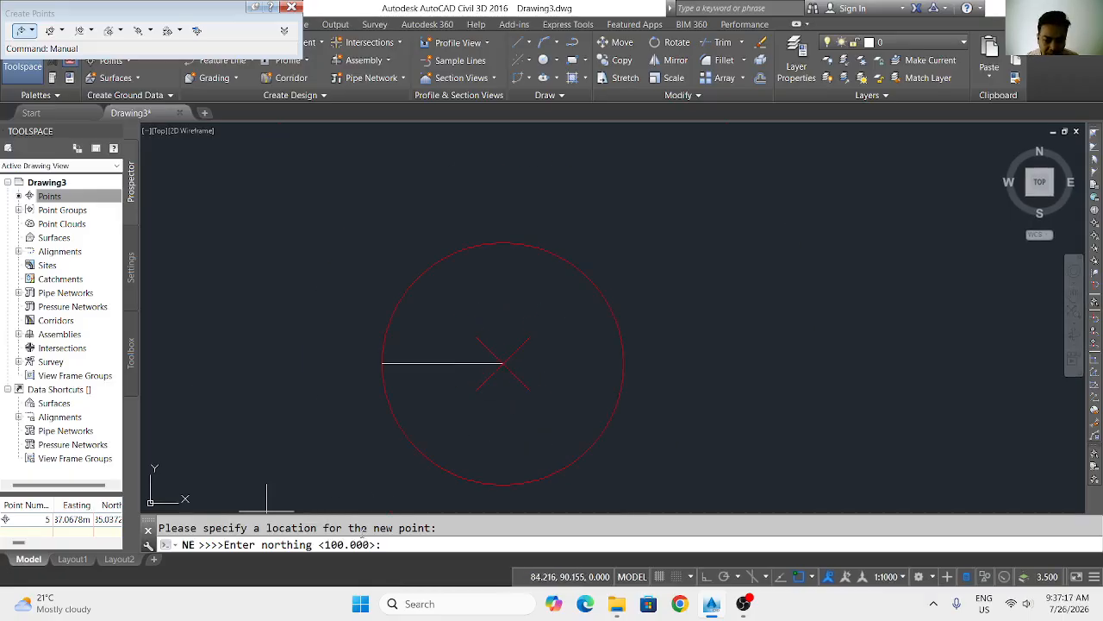
scroll(530, 371, down, 2)
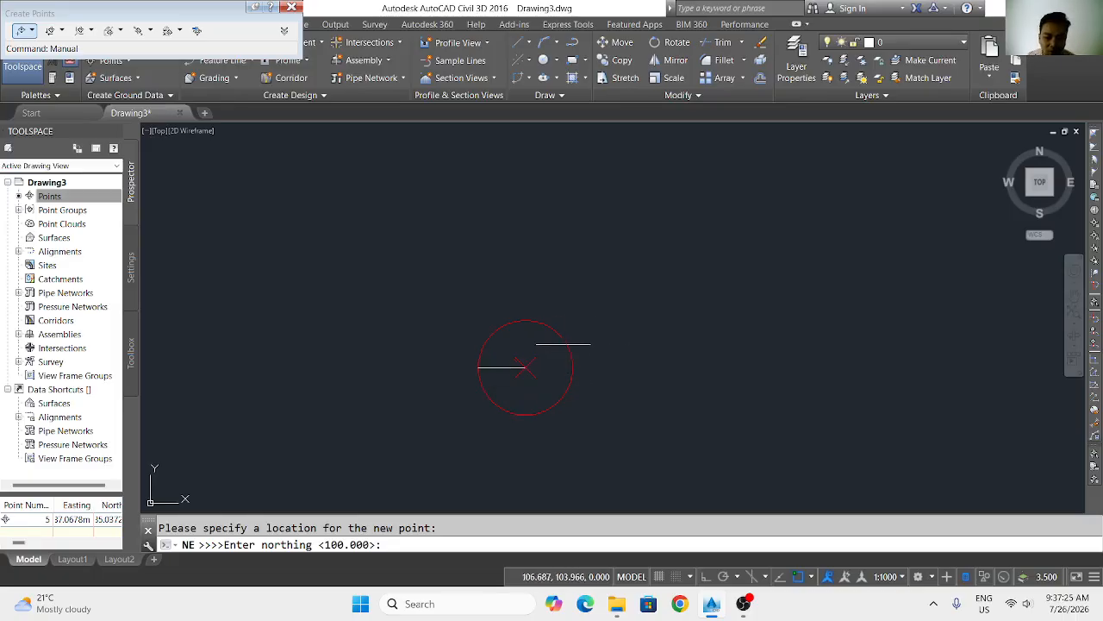
key(Return)
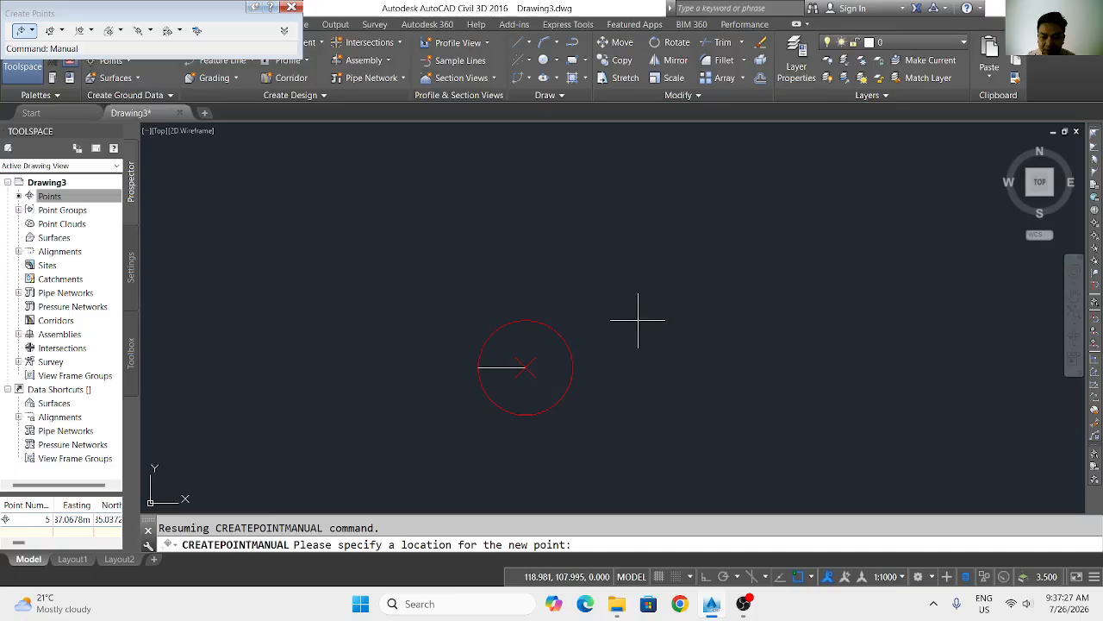
key(Escape)
scroll(570, 335, down, 2)
middle_drag(570, 335, 523, 355)
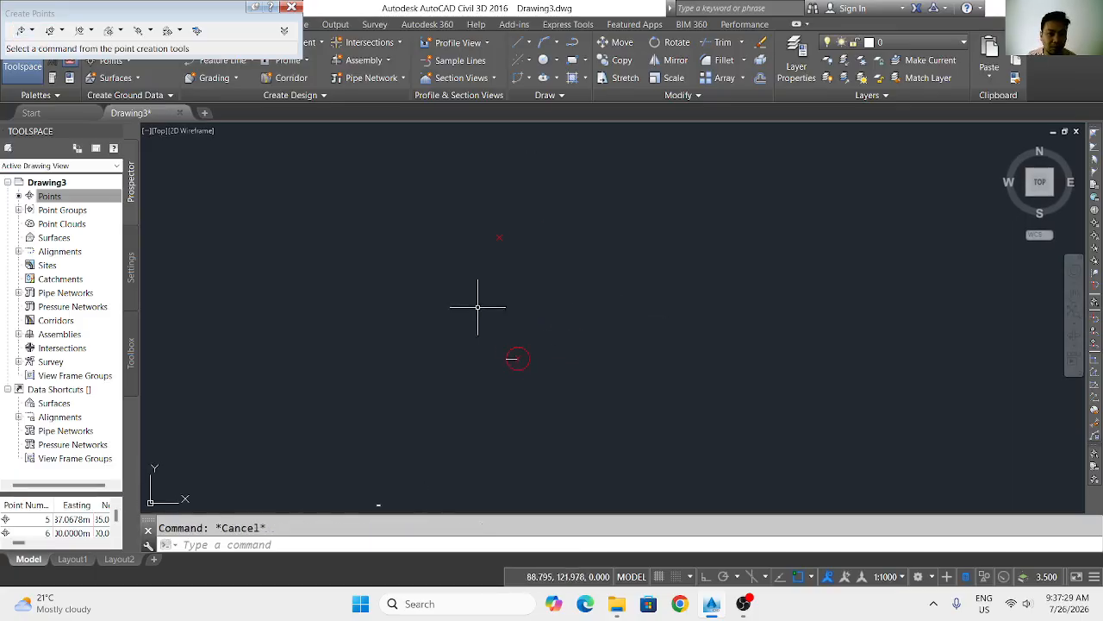
click(290, 9)
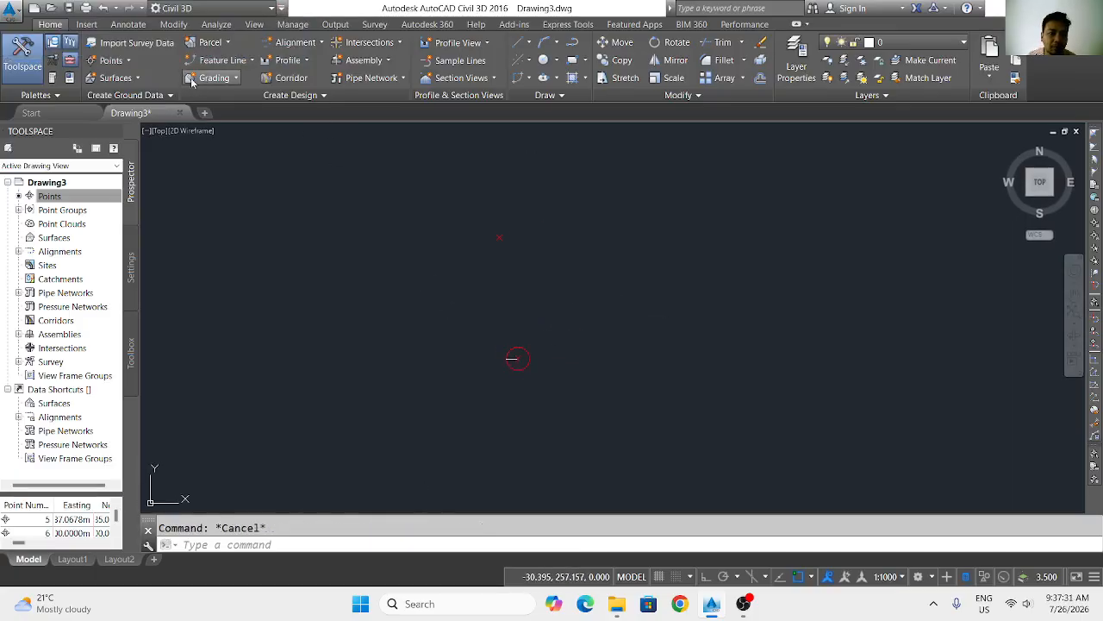
Start a new point by Azimuth and use the existing point at the centre of the red circle as its starting point.
click(126, 61)
mouse_move(217, 97)
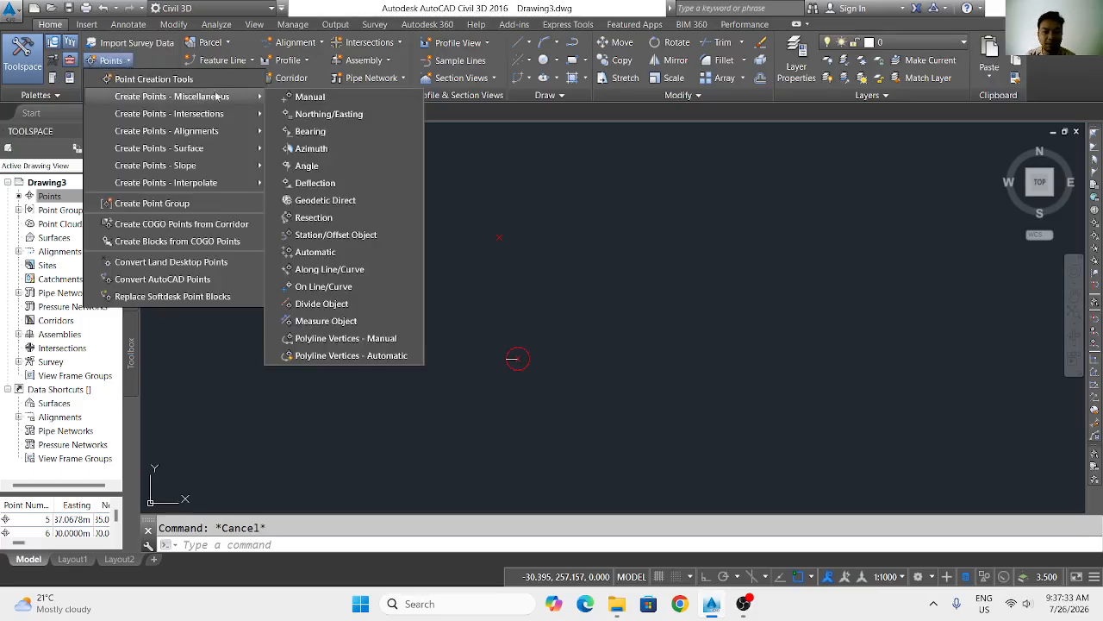
click(311, 149)
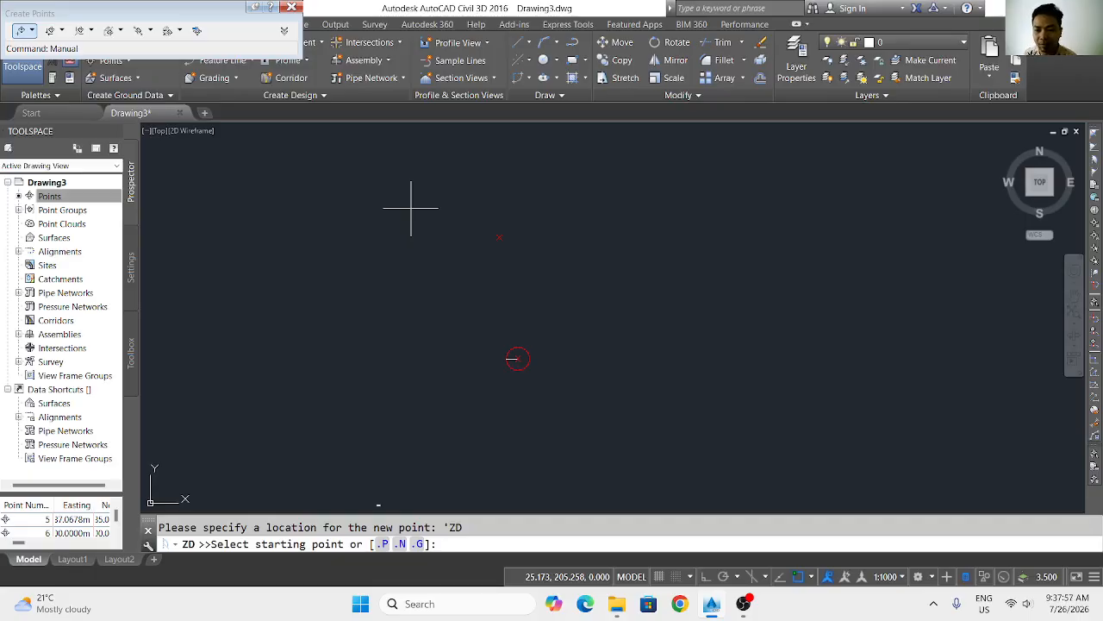
scroll(517, 353, up, 6)
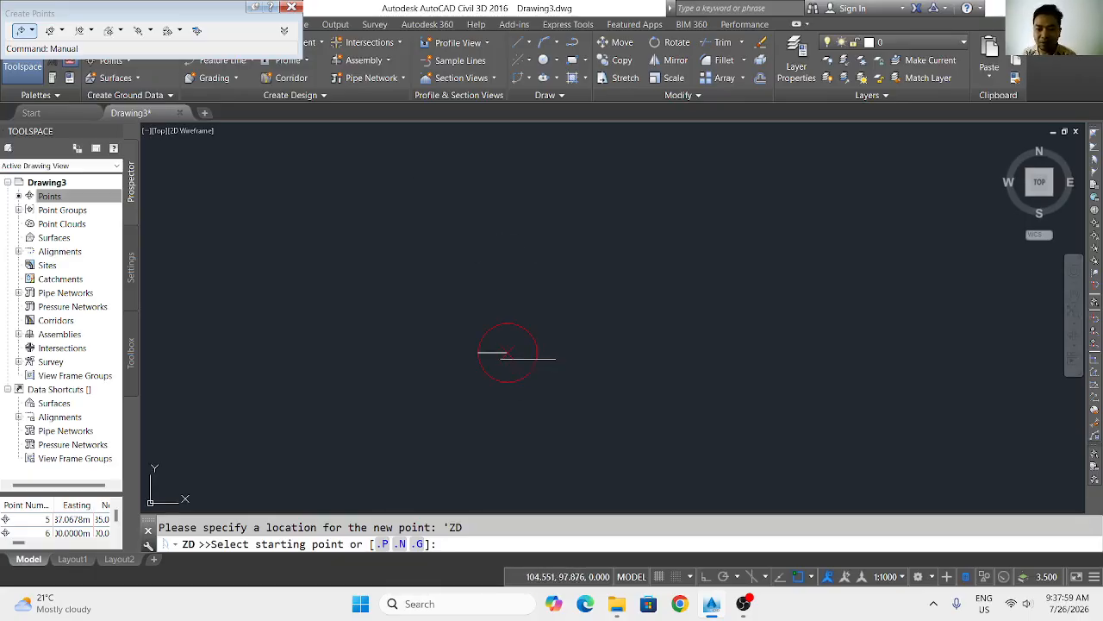
scroll(517, 328, down, 8)
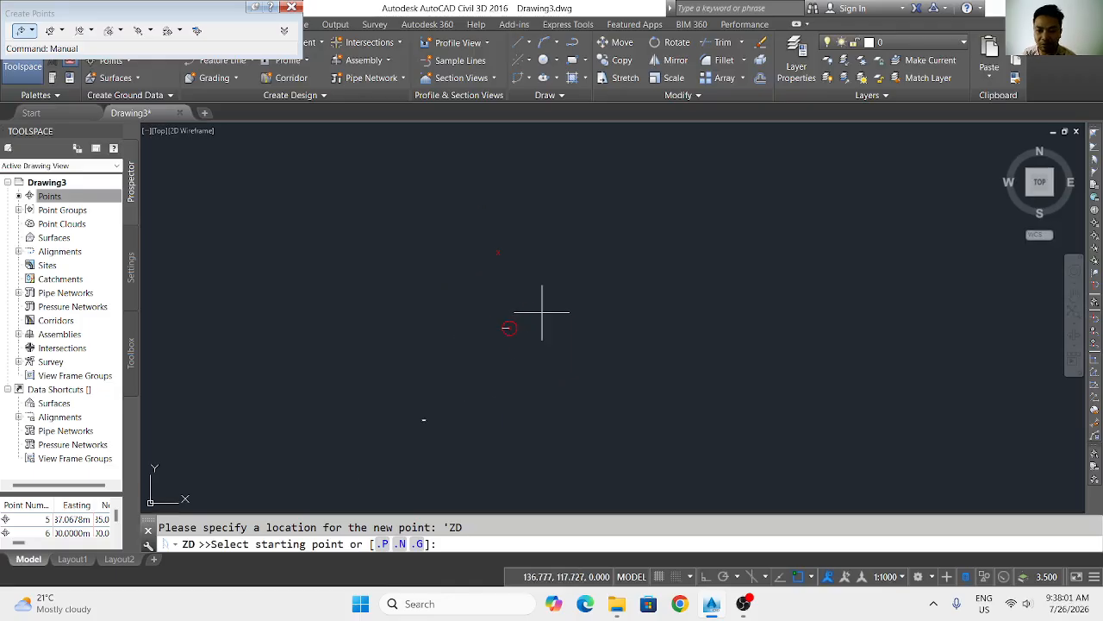
middle_drag(506, 344, 486, 358)
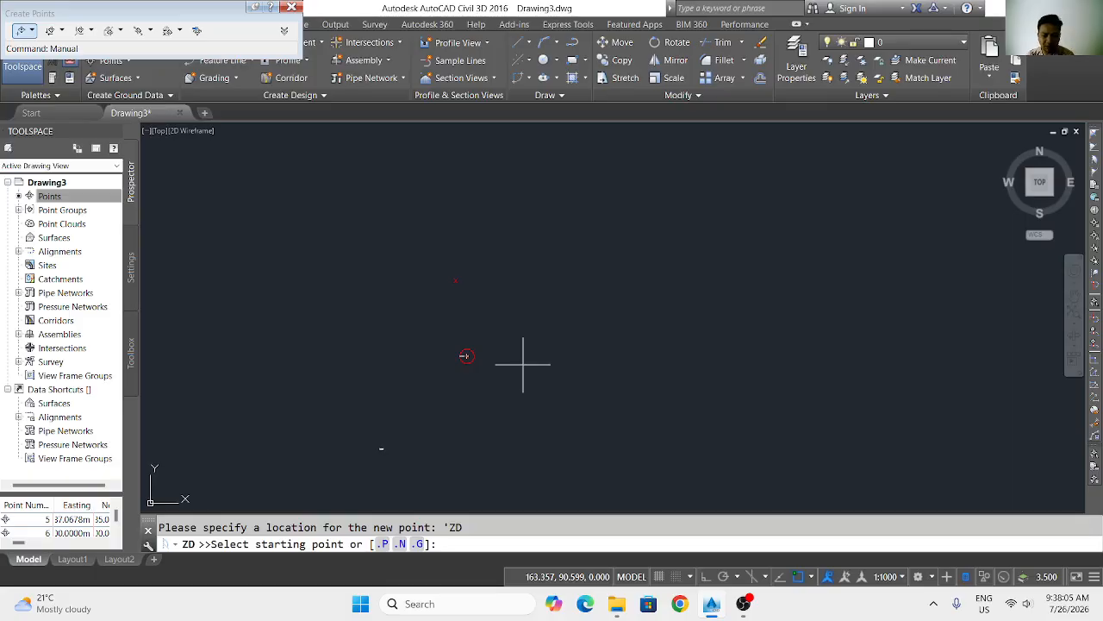
scroll(446, 357, up, 5)
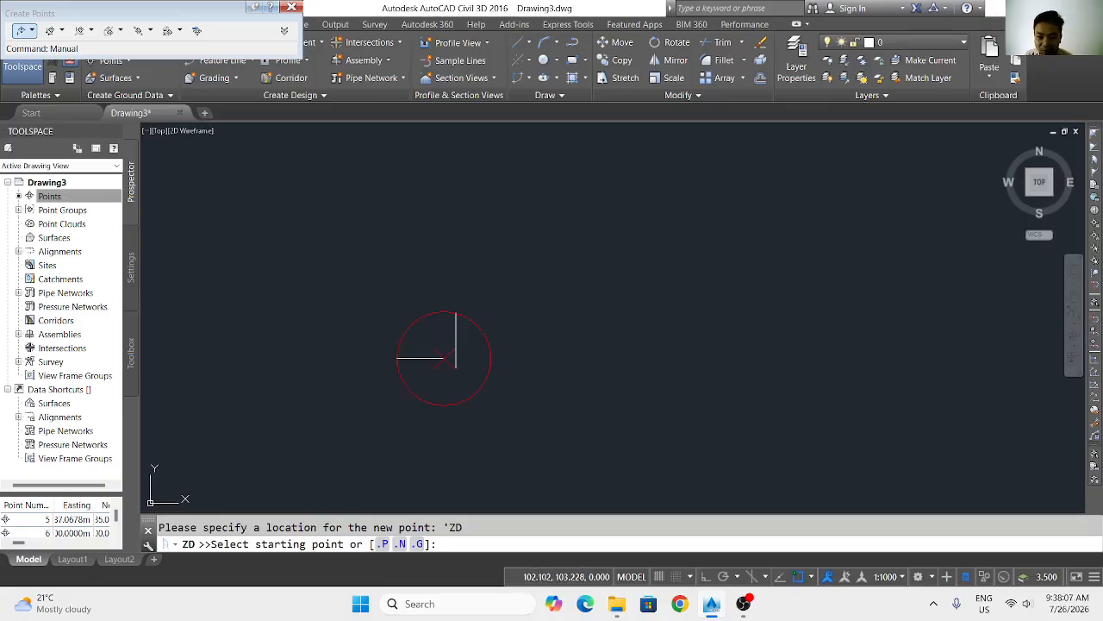
click(441, 356)
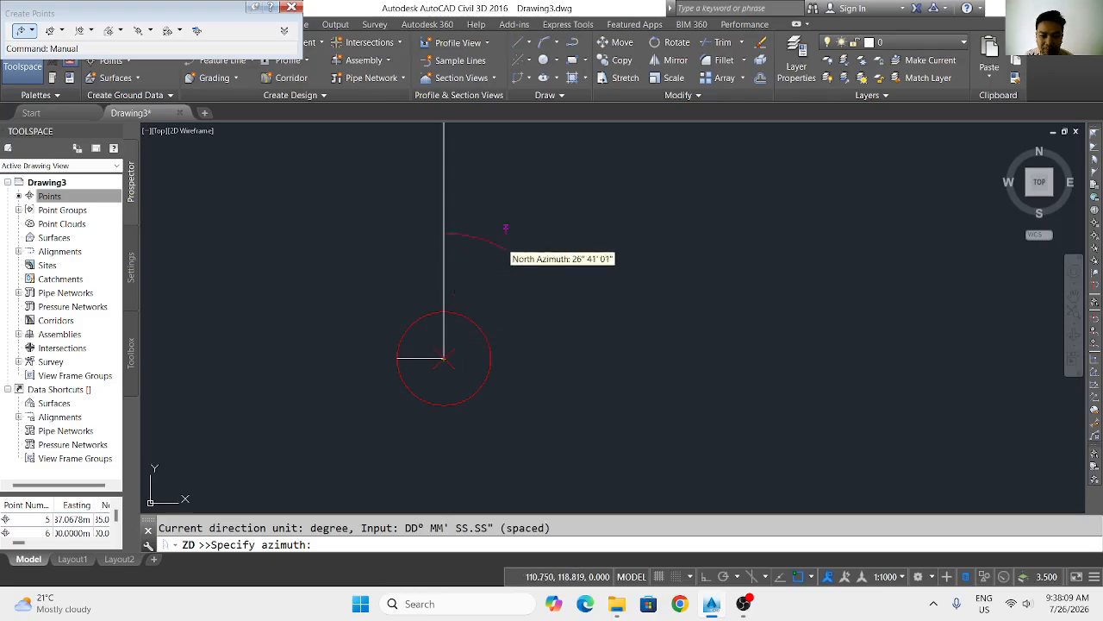
Locate the azimuth point at an azimuth of 45 degrees and a distance of 500.
scroll(525, 309, down, 4)
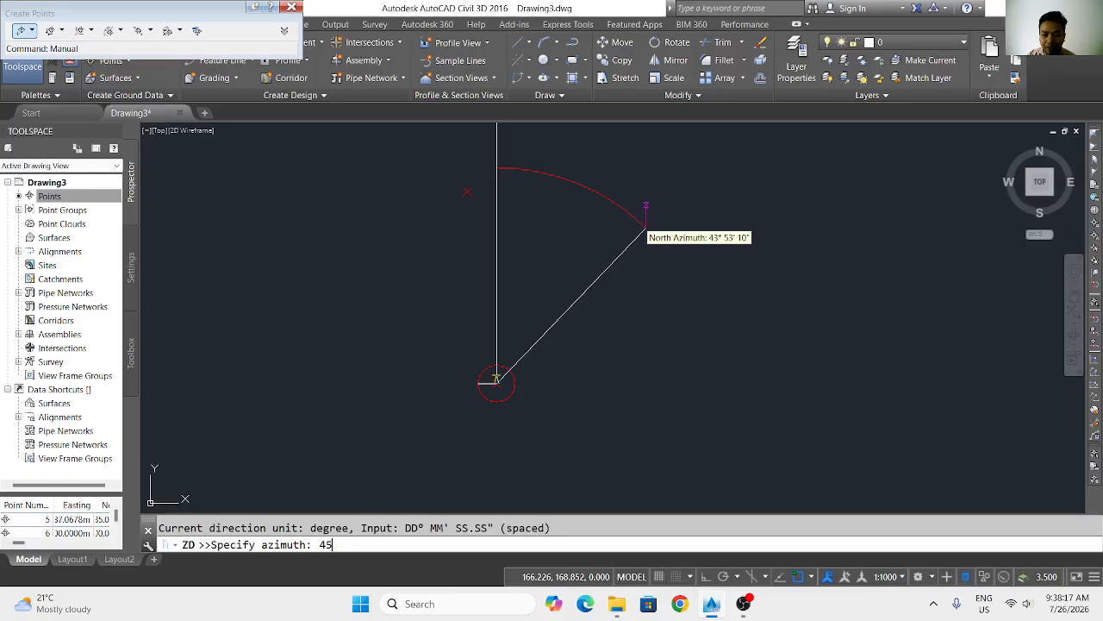
key(Return)
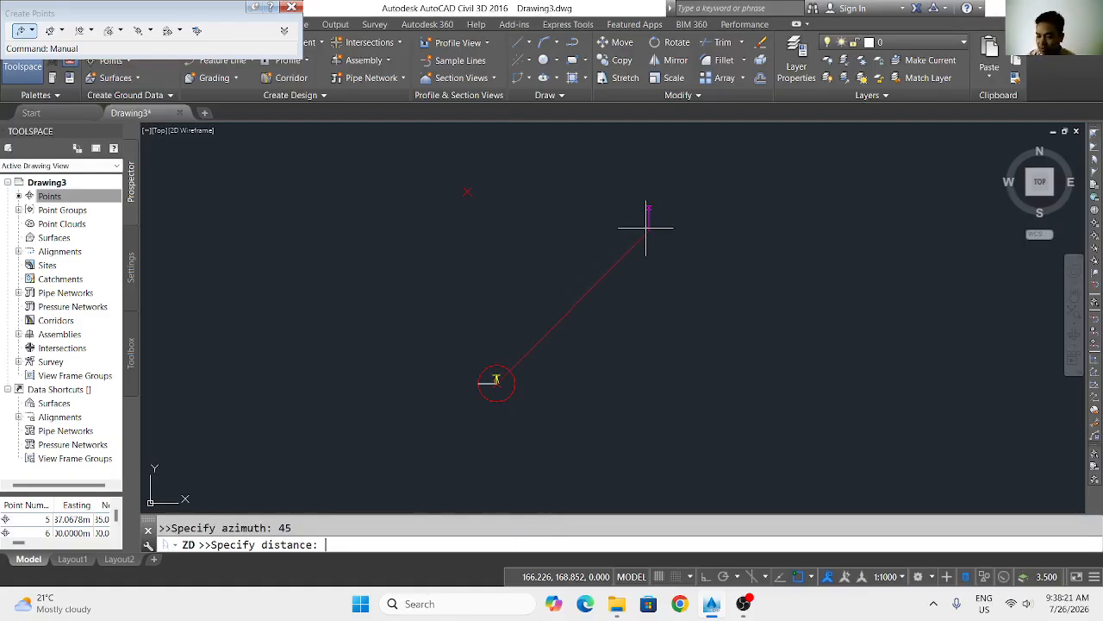
text(500)
key(Return)
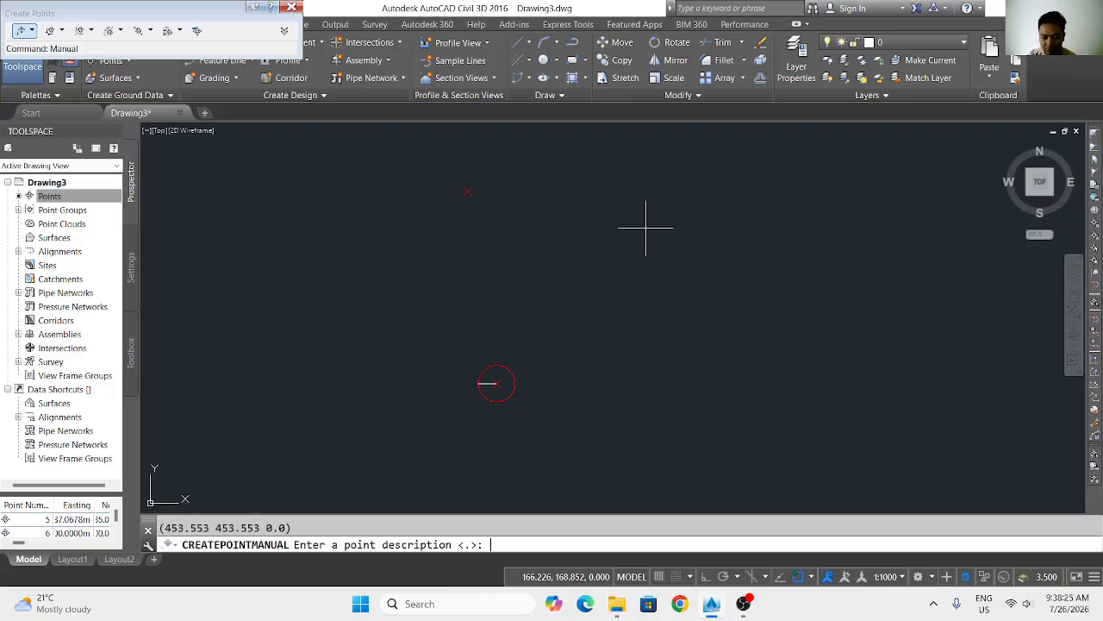
Give the azimuth point the description Az and an elevation of 10, without specifying another azimuth.
key(Return)
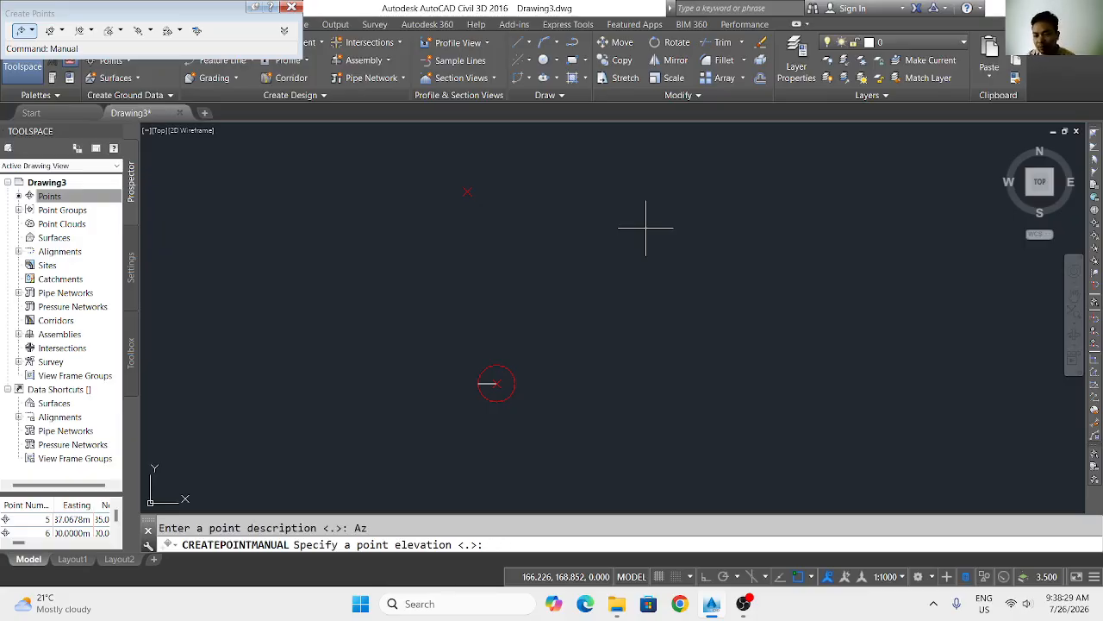
key(Return)
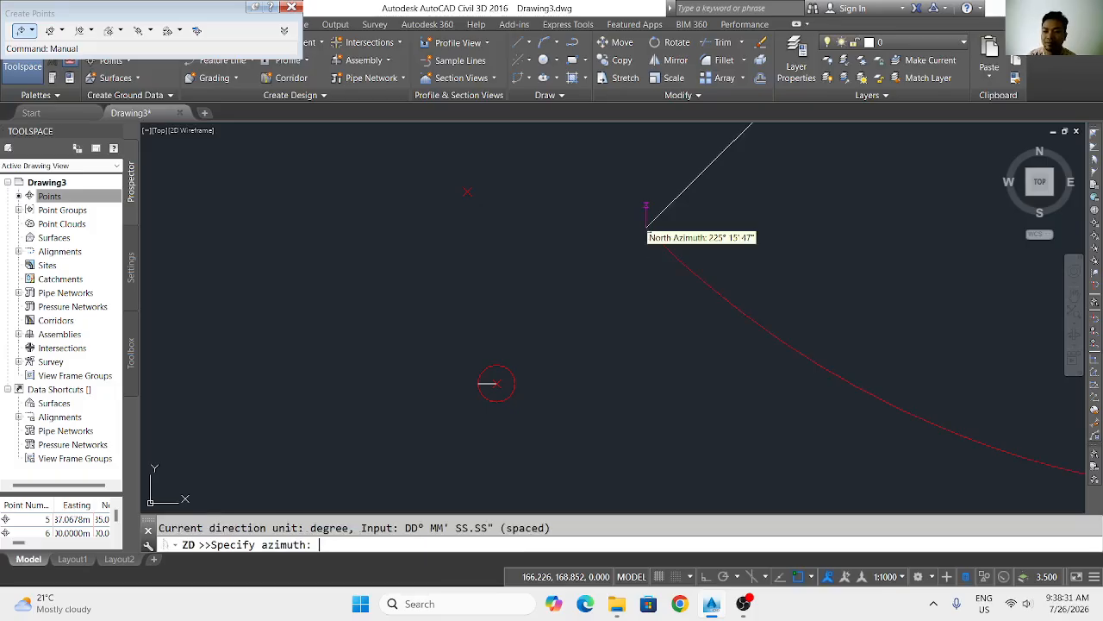
key(Escape)
Find the new azimuth point northeast of the red circle and end point creation without adding another point.
scroll(649, 230, down, 2)
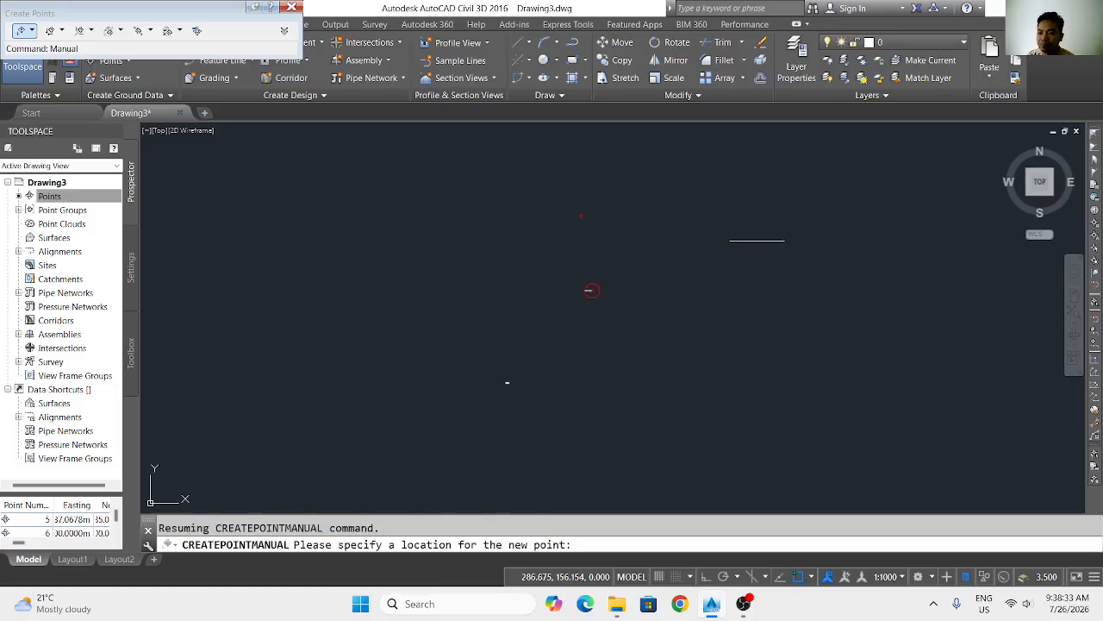
scroll(755, 240, down, 2)
middle_drag(753, 245, 581, 333)
scroll(637, 228, up, 1)
scroll(641, 228, up, 1)
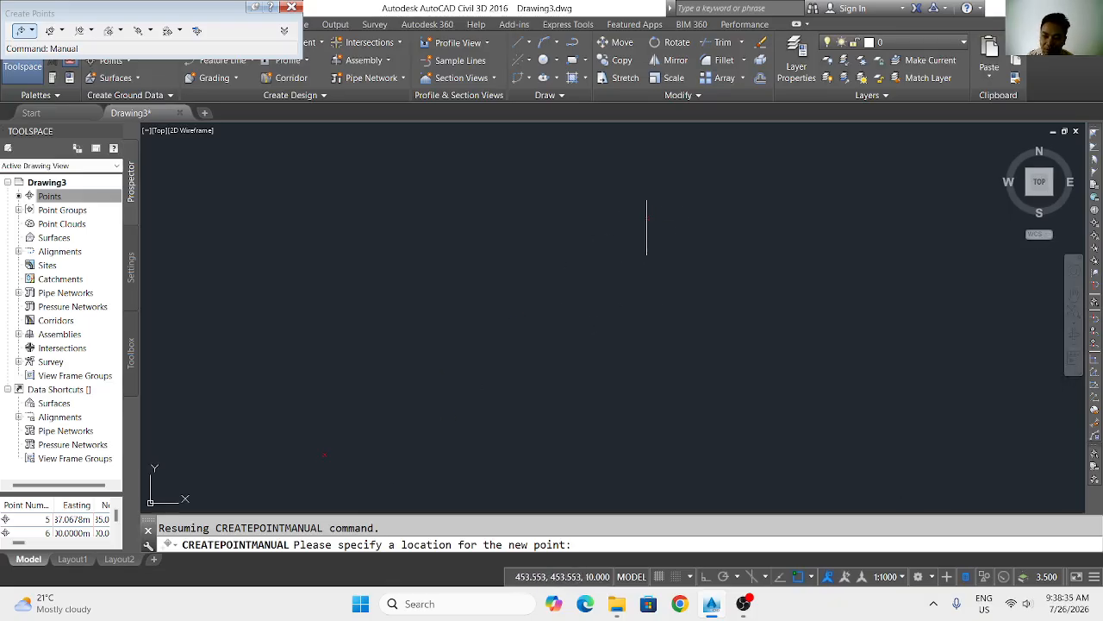
scroll(630, 247, down, 2)
scroll(520, 357, up, 1)
scroll(520, 357, down, 1)
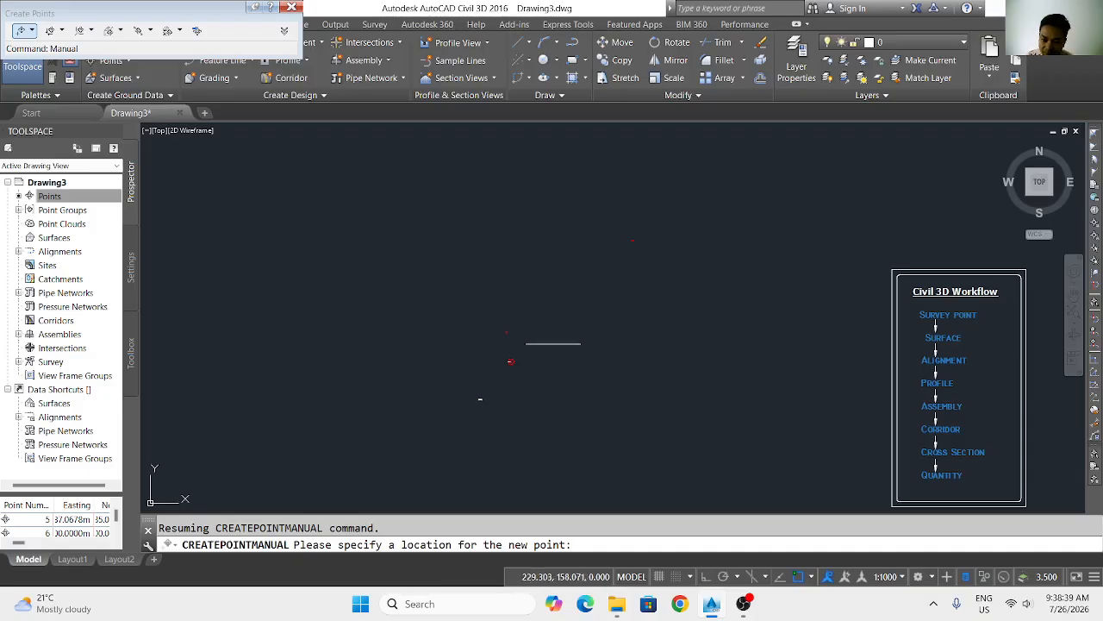
key(Escape)
Draw a check line from the point at the red circle's centre to the new azimuth point.
text(l)
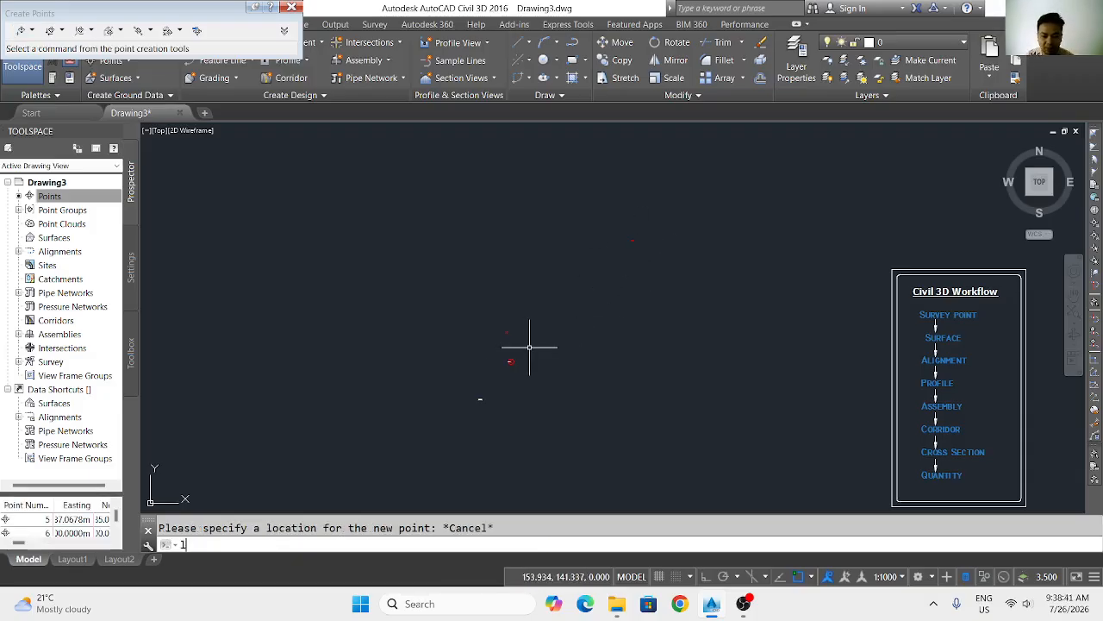
key(Return)
scroll(522, 330, up, 1)
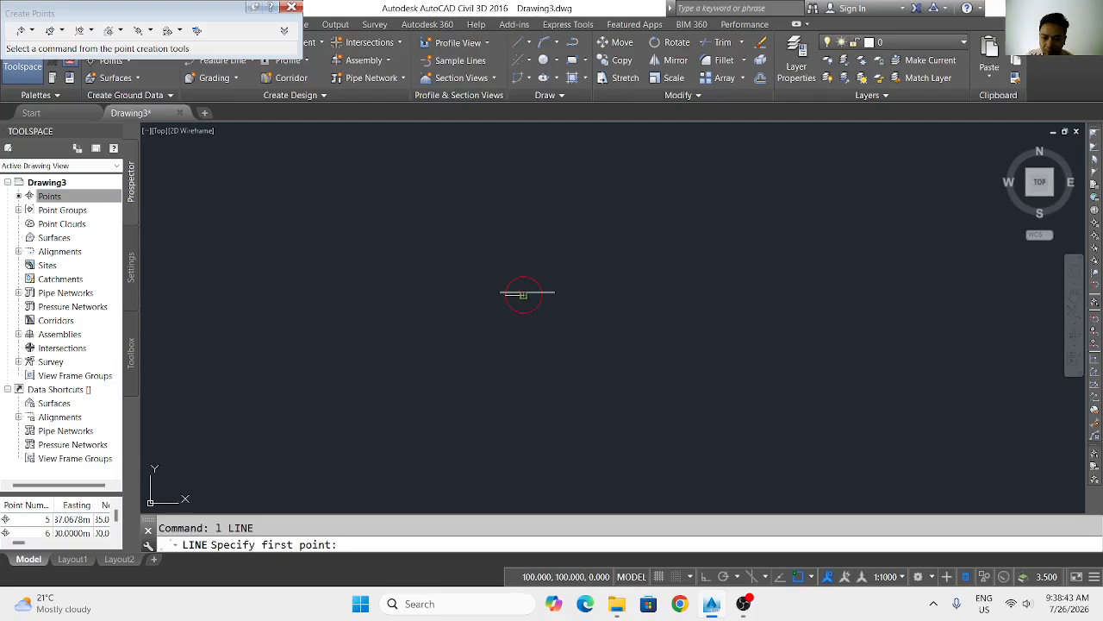
click(525, 294)
scroll(655, 193, down, 2)
middle_drag(668, 183, 549, 361)
scroll(551, 355, down, 1)
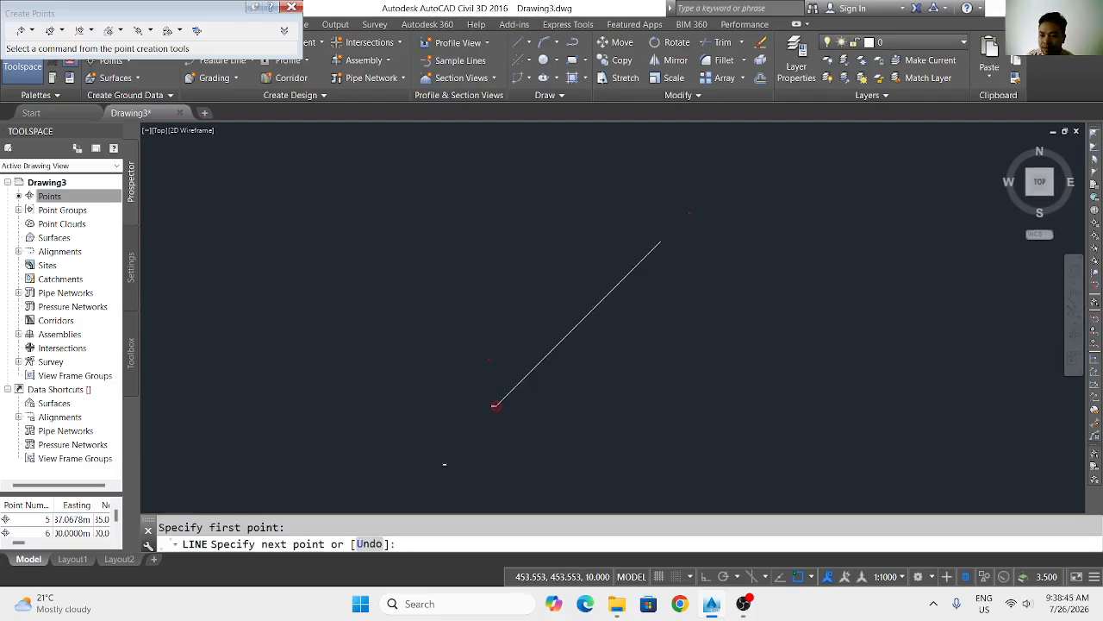
scroll(685, 211, up, 3)
click(690, 214)
key(Return)
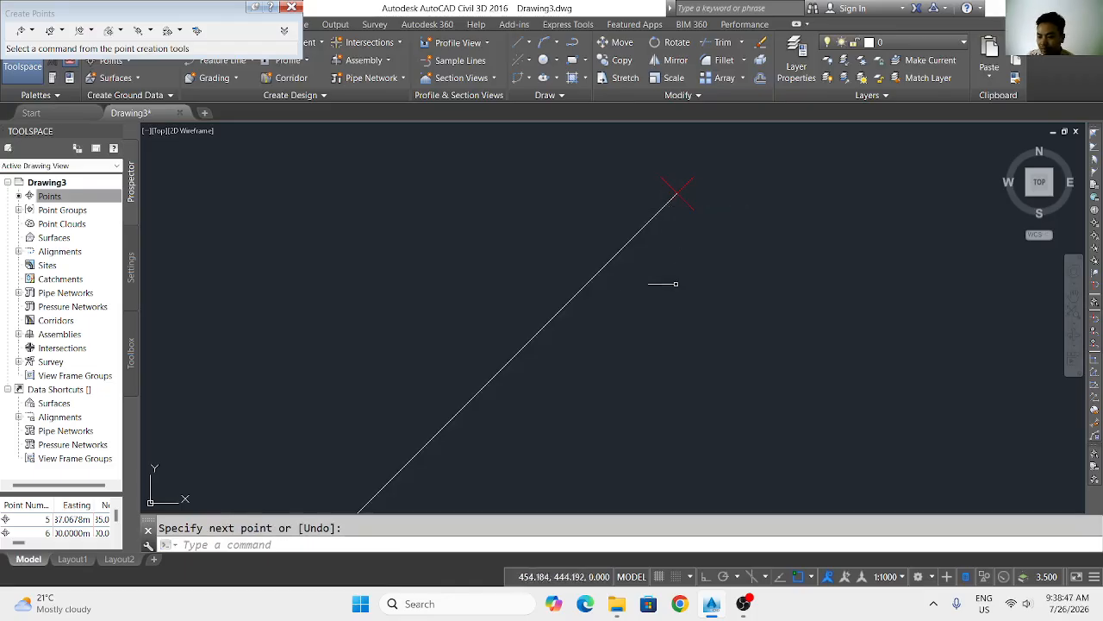
Check the length of the line between the two points and deselect it.
click(634, 237)
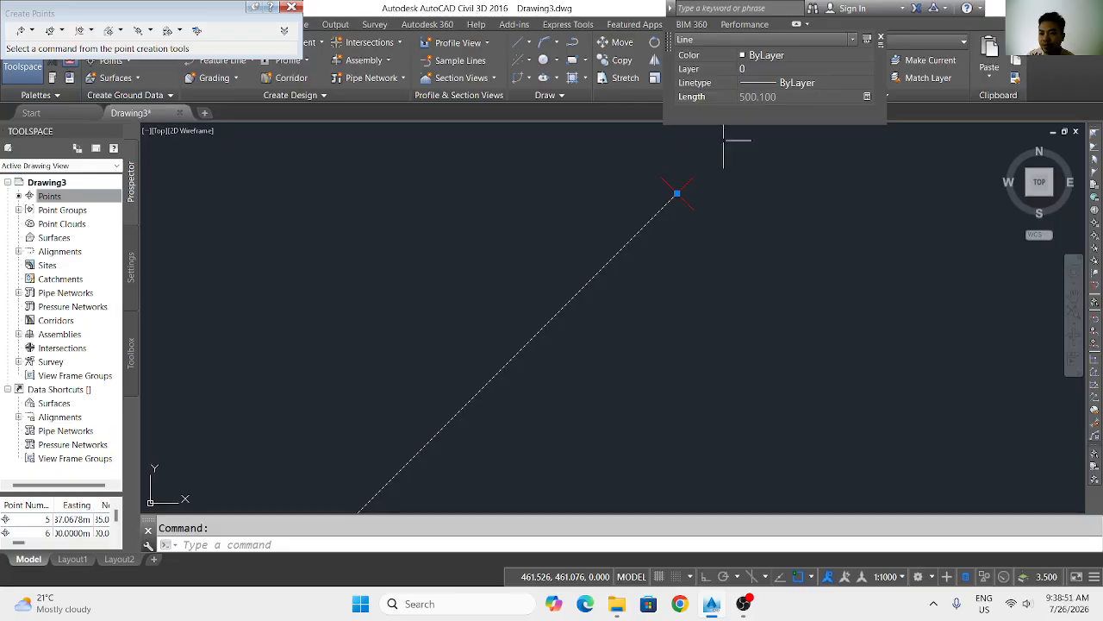
key(Escape)
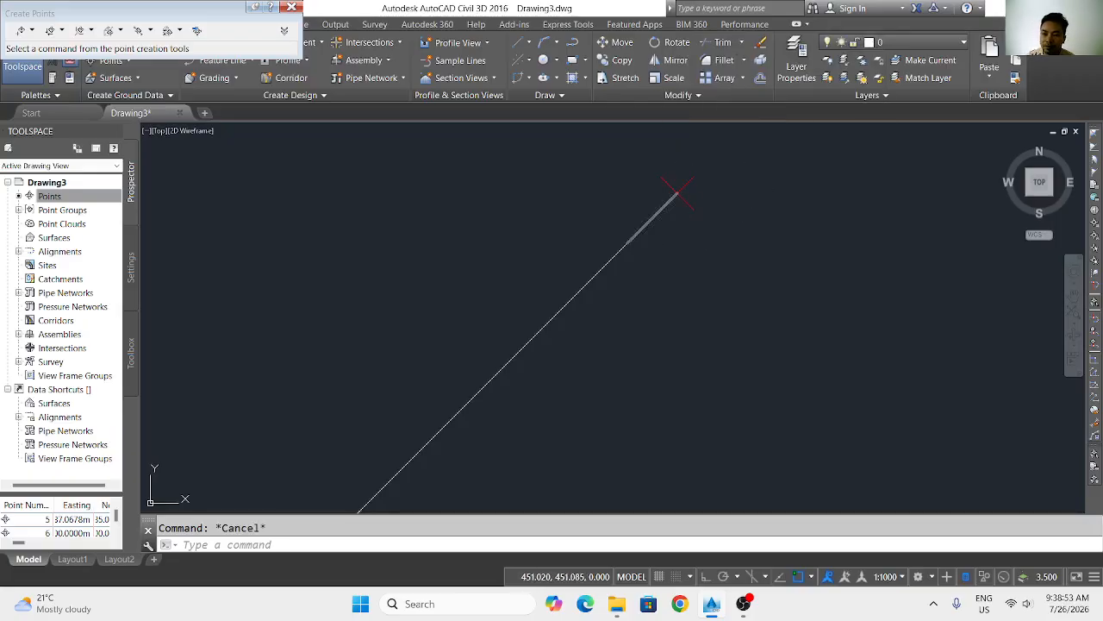
click(650, 216)
scroll(650, 216, down, 3)
middle_drag(546, 424, 577, 341)
key(Escape)
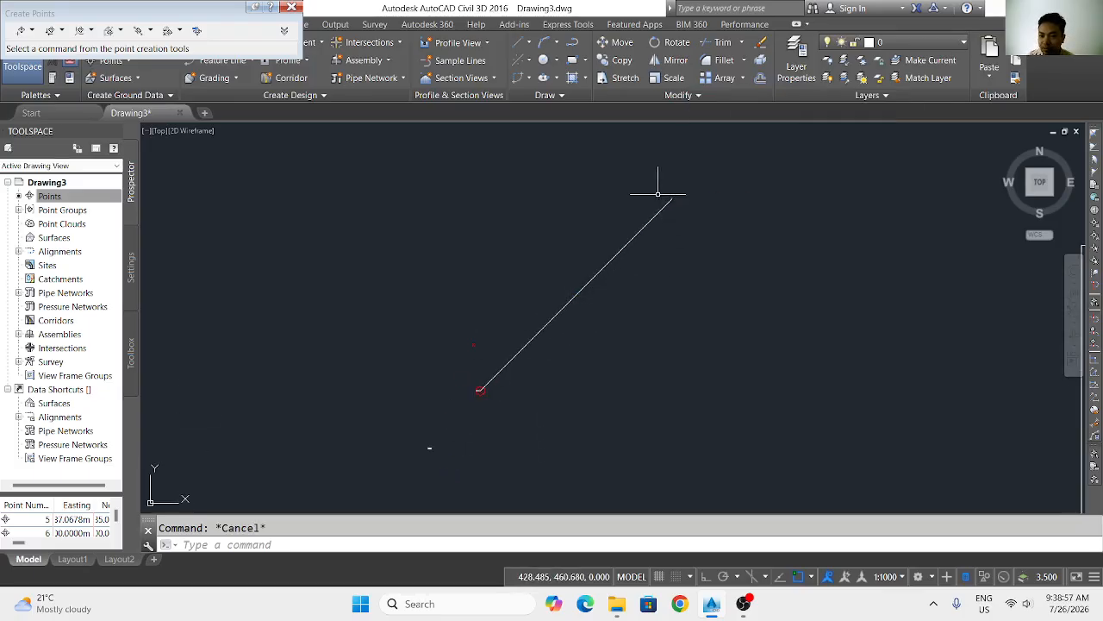
Delete the check line between the red circle's centre and the azimuth point.
click(648, 225)
key(Delete)
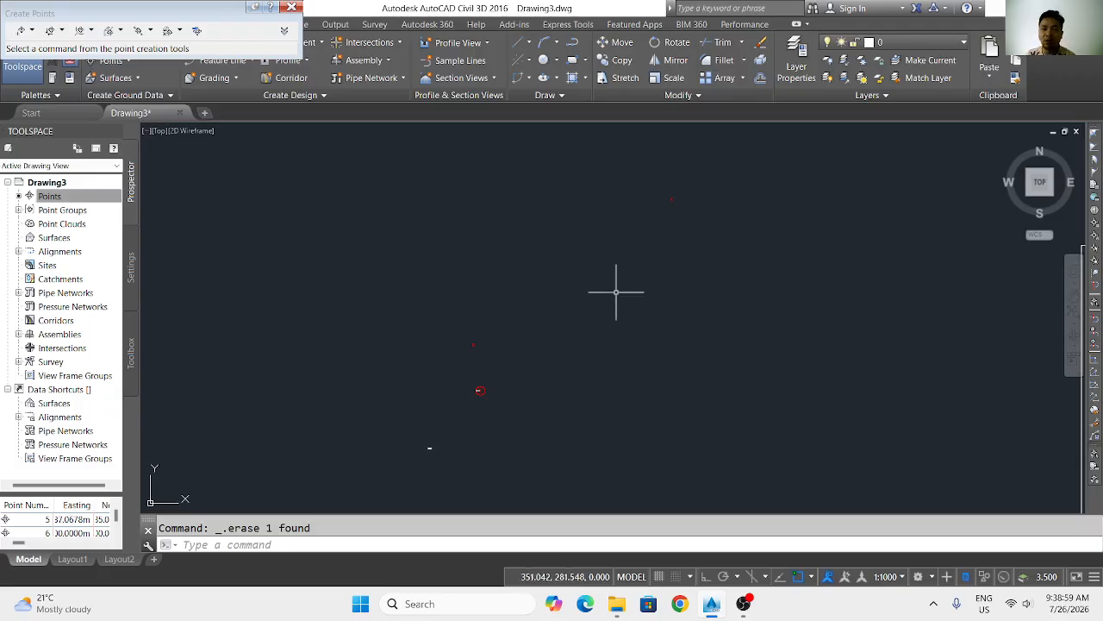
scroll(617, 297, down, 2)
middle_drag(551, 225, 525, 179)
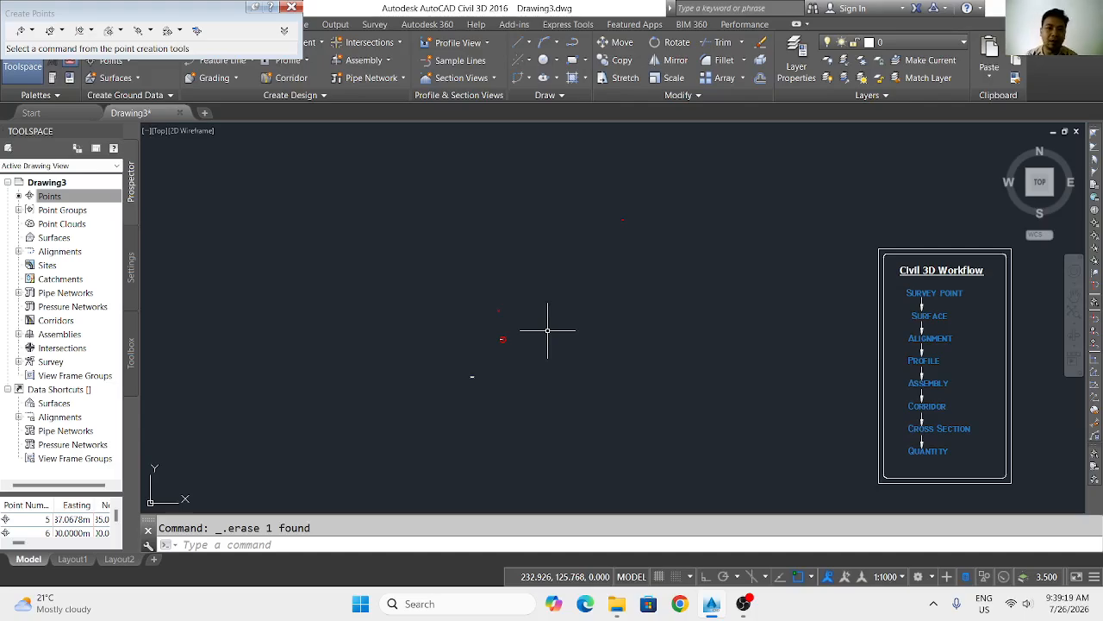
Bring the Civil 3D Workflow diagram into view and hide the Toolspace to enlarge the drawing area.
scroll(517, 314, down, 4)
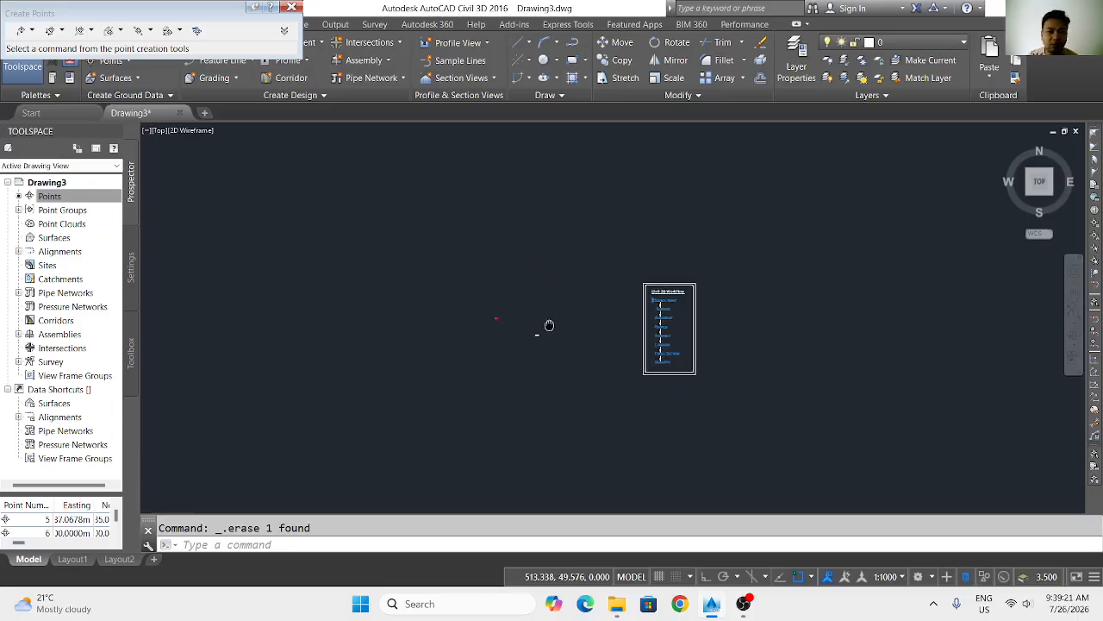
middle_drag(549, 324, 537, 322)
scroll(647, 323, up, 4)
middle_drag(677, 321, 581, 312)
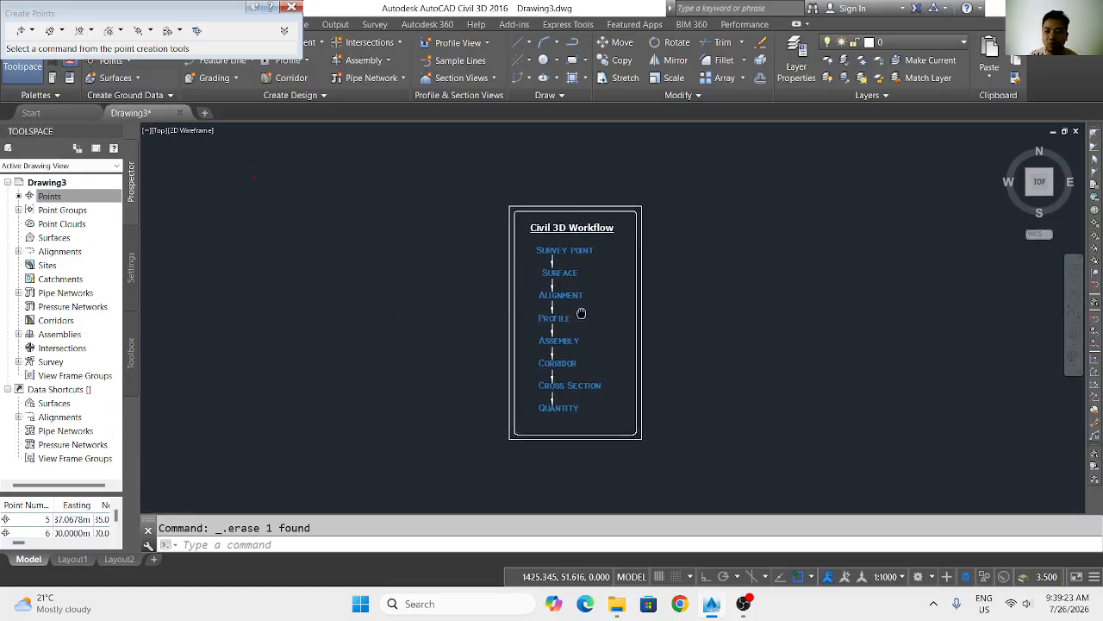
scroll(581, 312, up, 2)
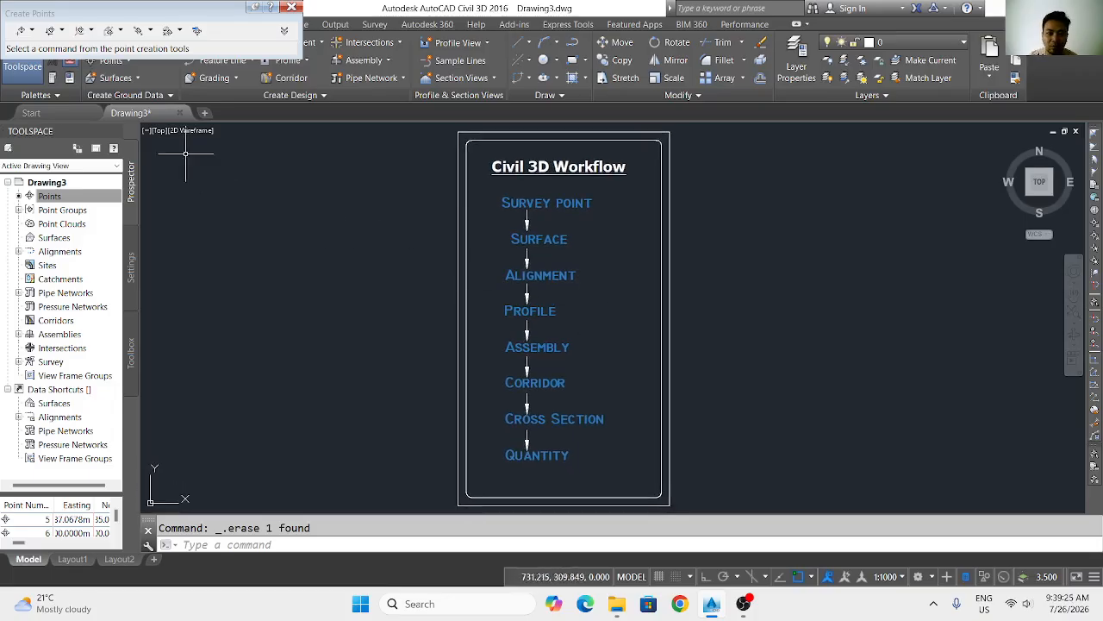
click(23, 69)
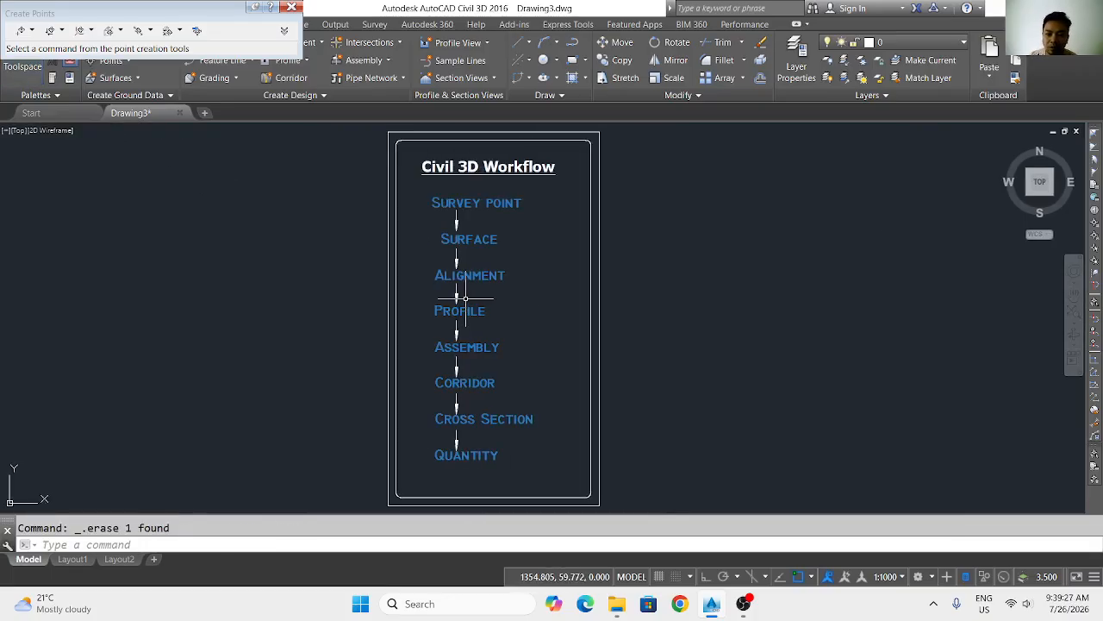
Read the Civil 3D Workflow diagram stage by stage, from Survey Point through Surface and Alignment to Profile.
scroll(506, 218, up, 2)
middle_drag(506, 218, 542, 255)
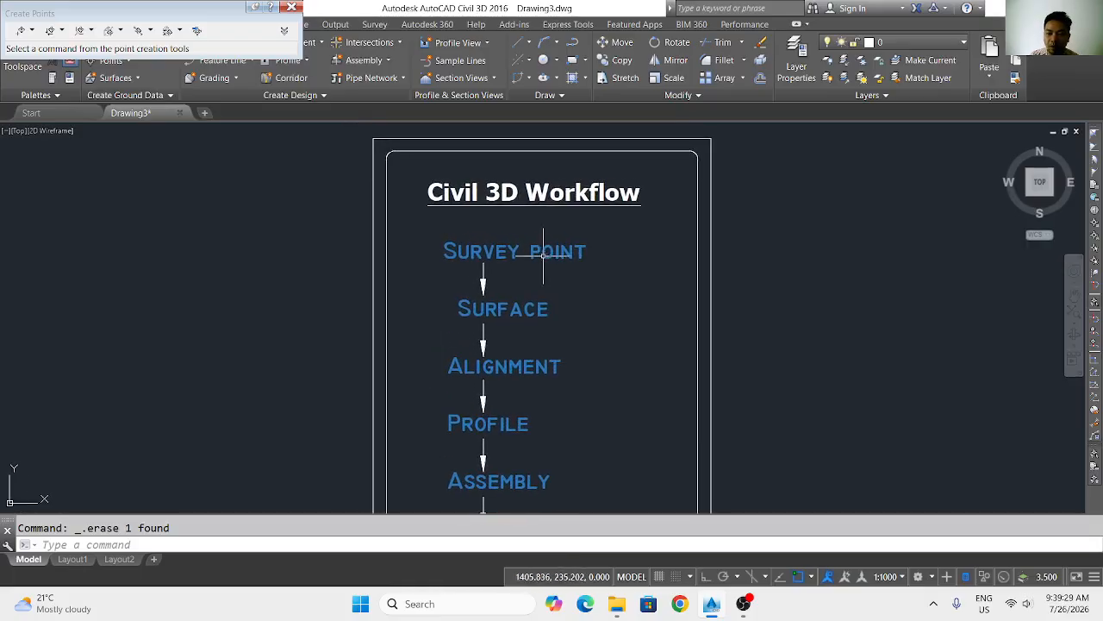
scroll(569, 224, down, 2)
middle_drag(597, 298, 608, 277)
scroll(568, 219, up, 2)
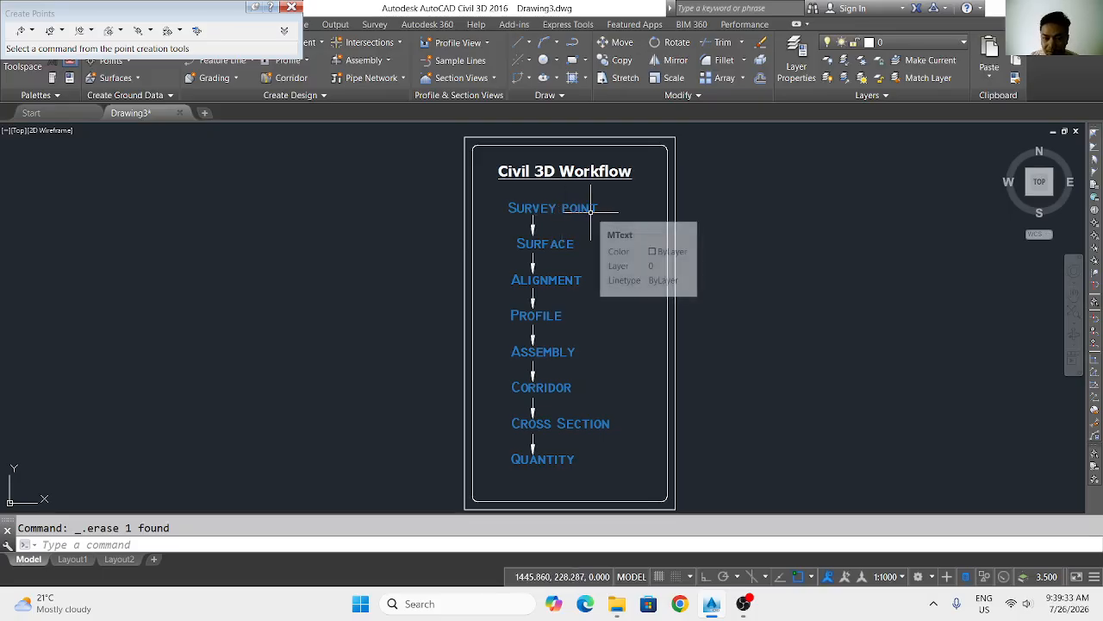
scroll(591, 212, down, 2)
middle_drag(591, 212, 685, 214)
scroll(678, 212, up, 2)
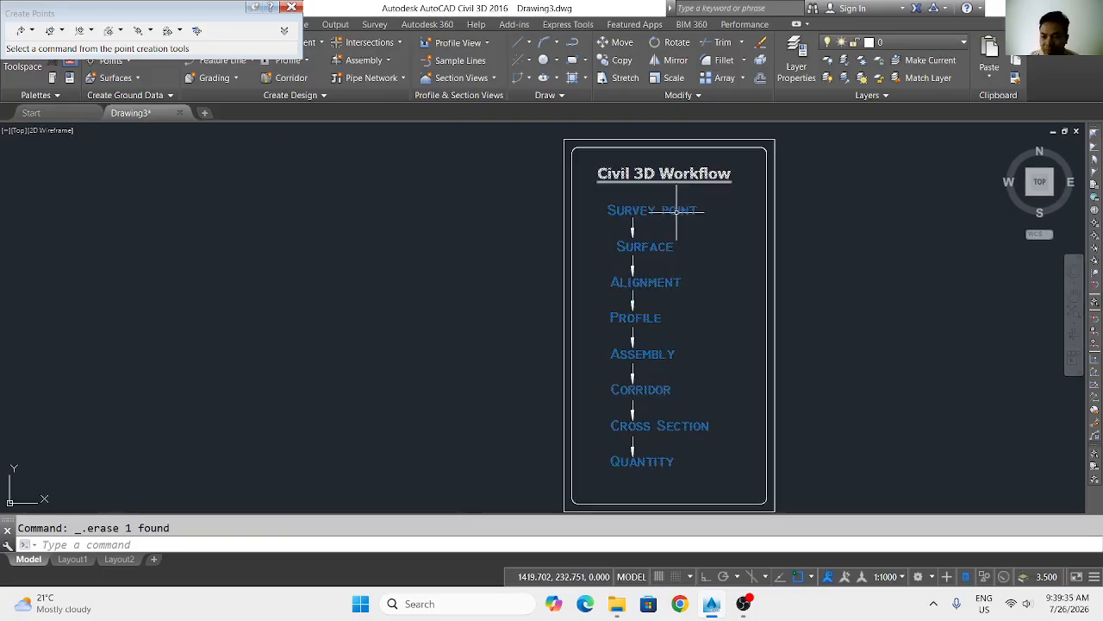
scroll(679, 211, up, 2)
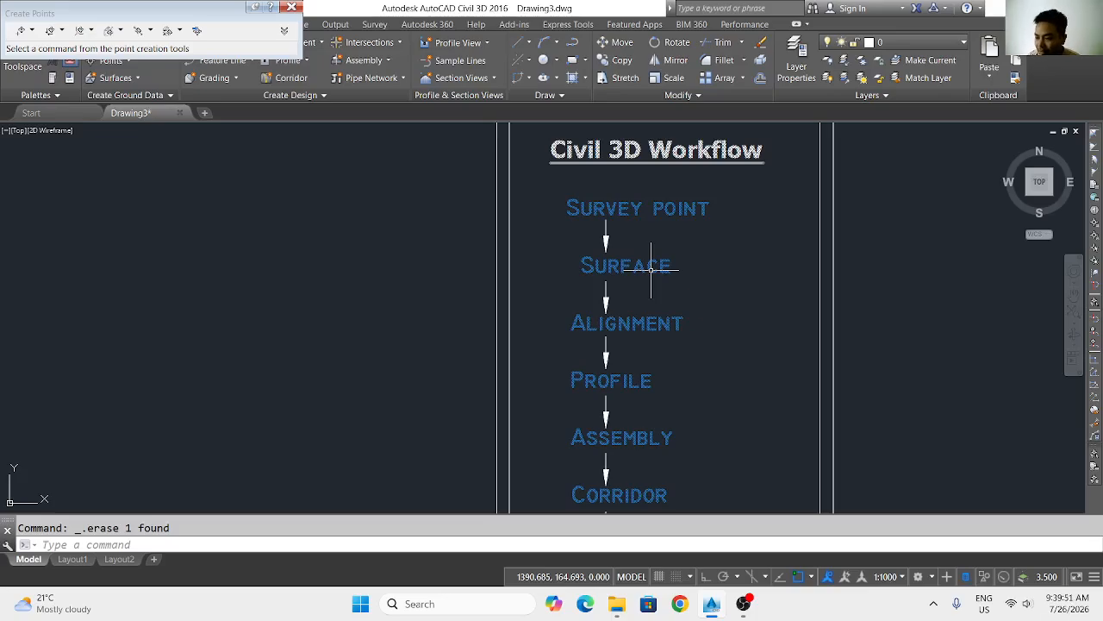
middle_drag(647, 322, 615, 269)
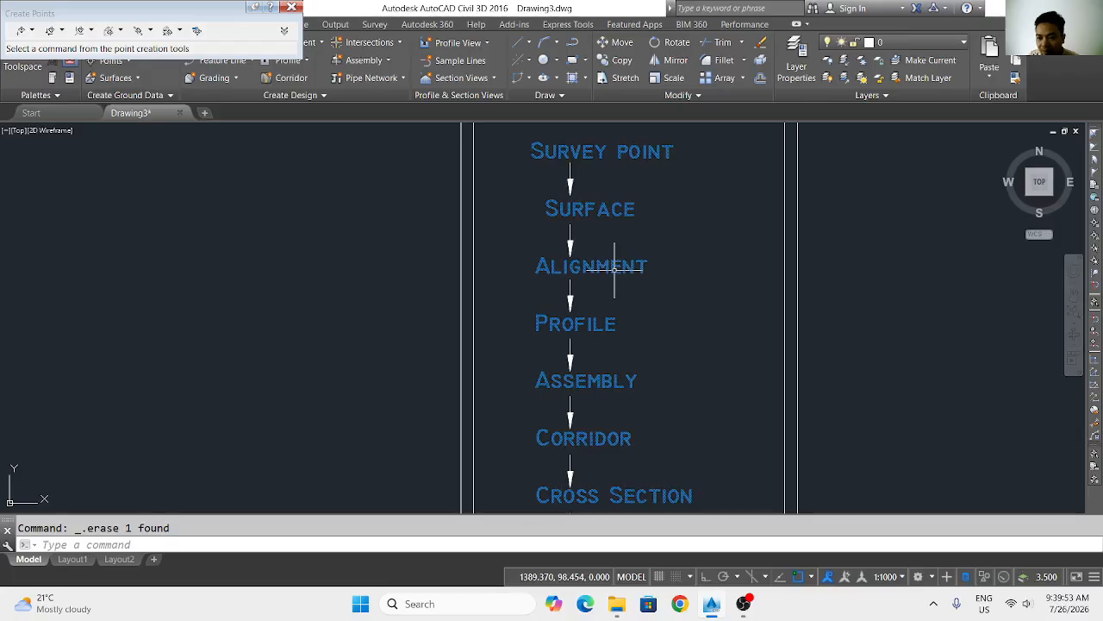
mouse_move(614, 268)
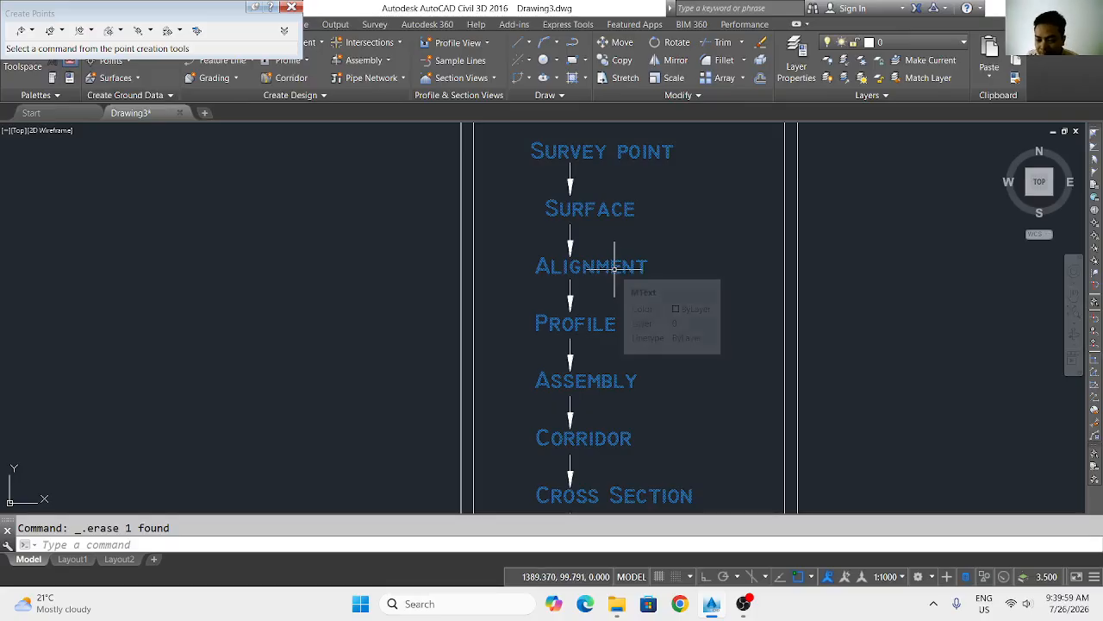
scroll(595, 332, up, 2)
scroll(595, 331, up, 3)
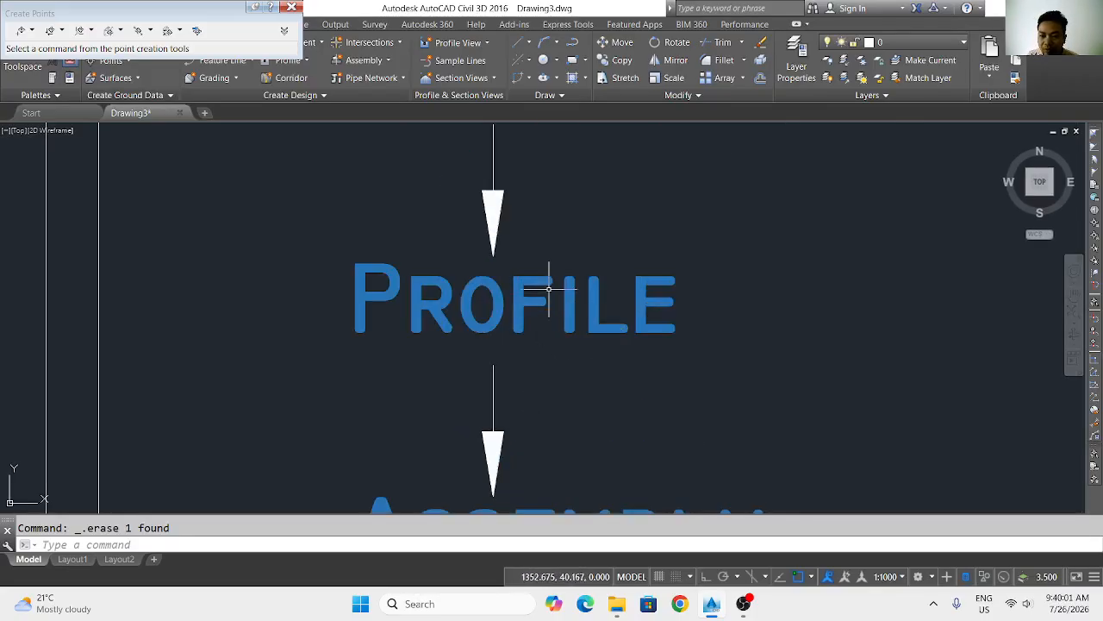
Read the remaining stages of the Civil 3D Workflow diagram one by one, from Assembly through Corridor and Cross Section to Quantity.
scroll(573, 297, down, 4)
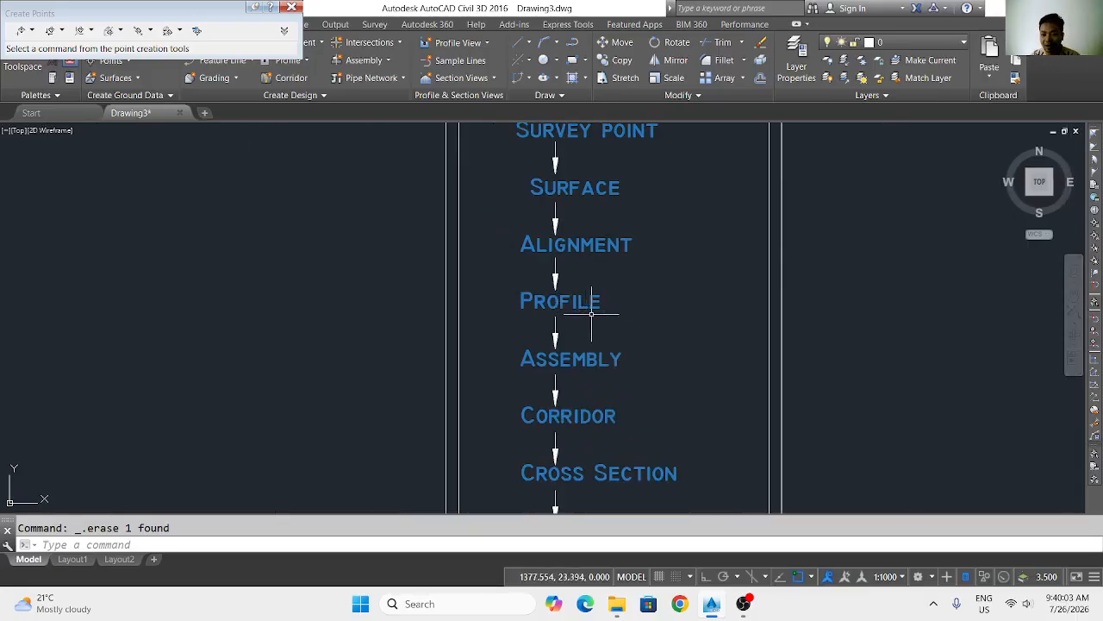
scroll(569, 275, up, 2)
scroll(551, 251, up, 2)
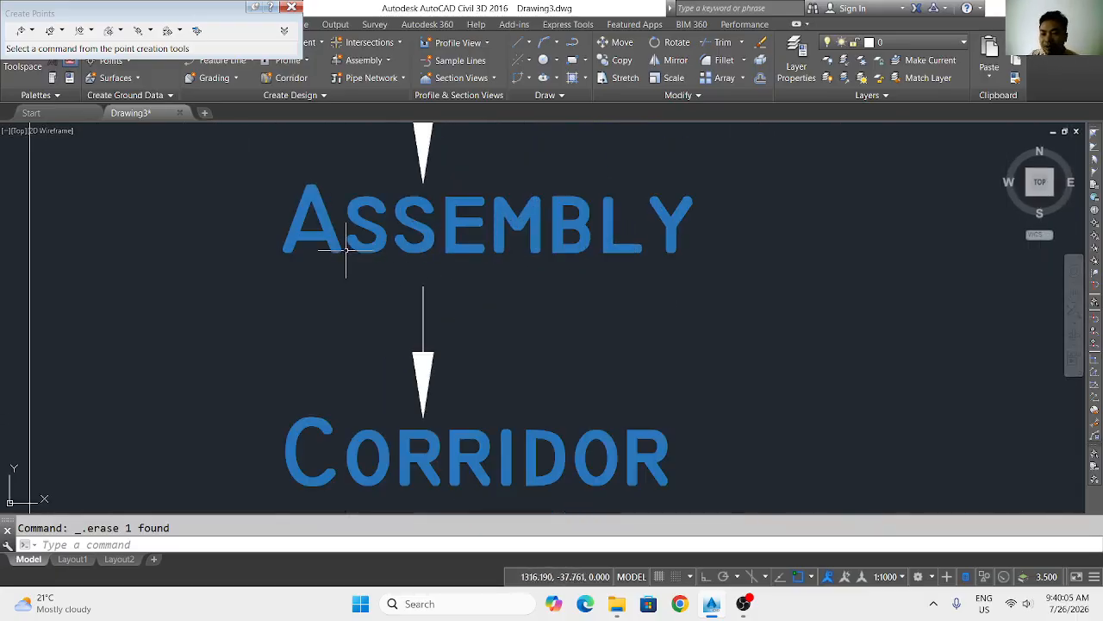
scroll(578, 234, down, 4)
middle_drag(573, 231, 565, 269)
scroll(564, 269, up, 3)
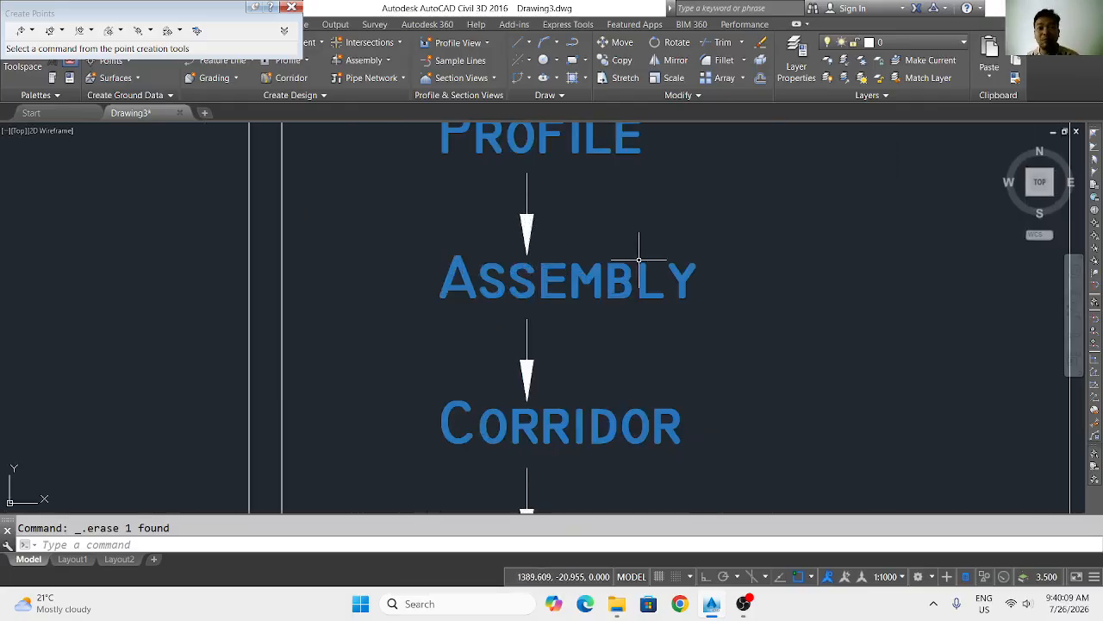
scroll(642, 286, down, 4)
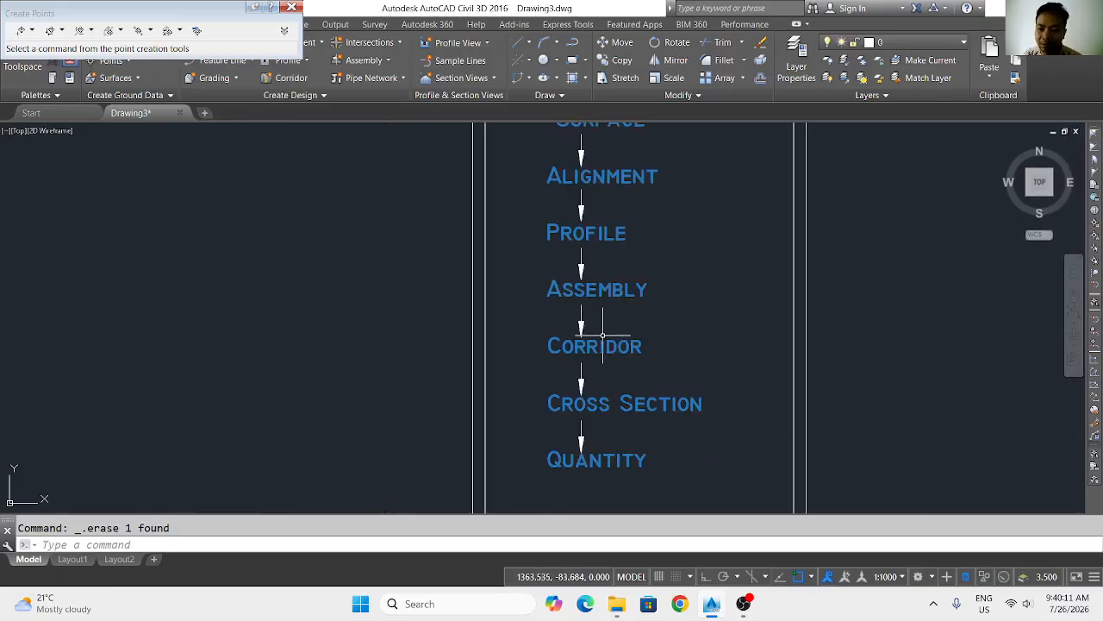
scroll(593, 349, up, 4)
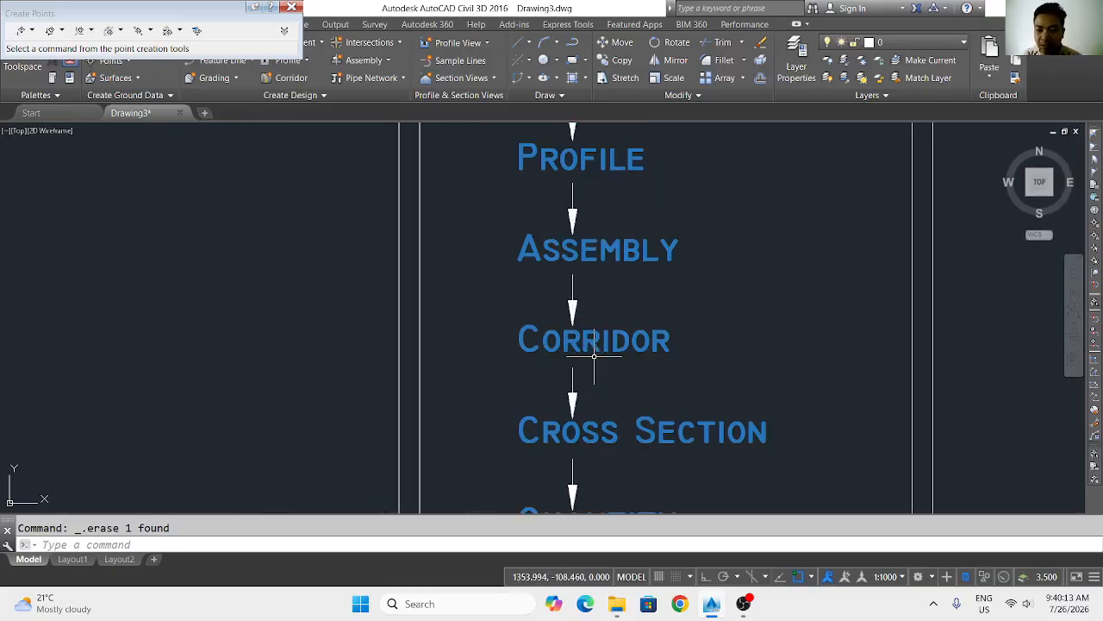
middle_drag(638, 364, 583, 261)
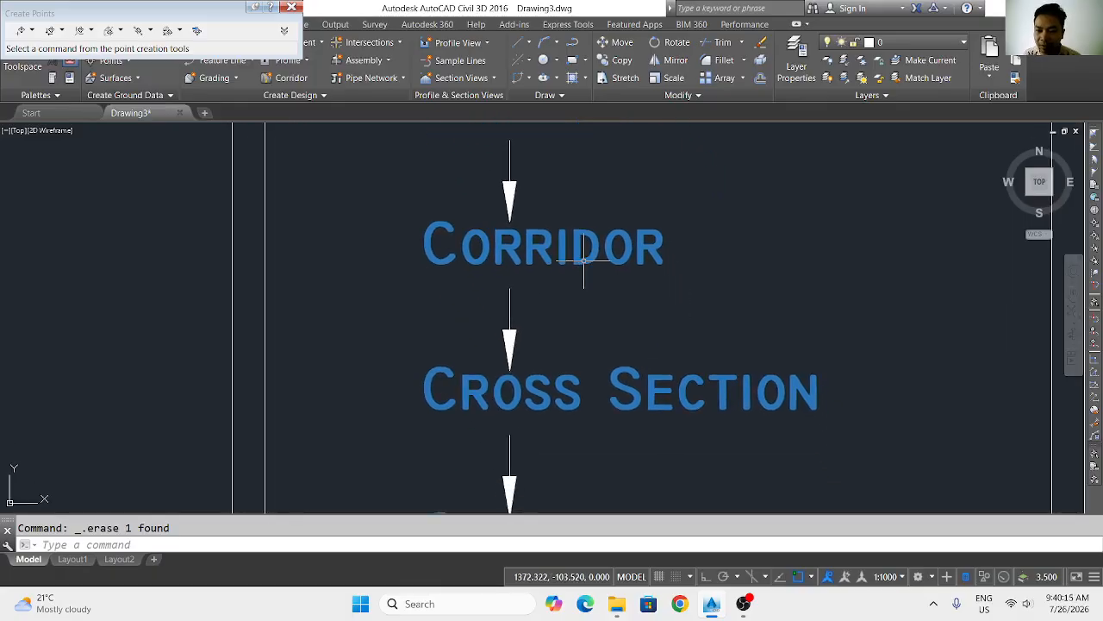
scroll(585, 259, down, 2)
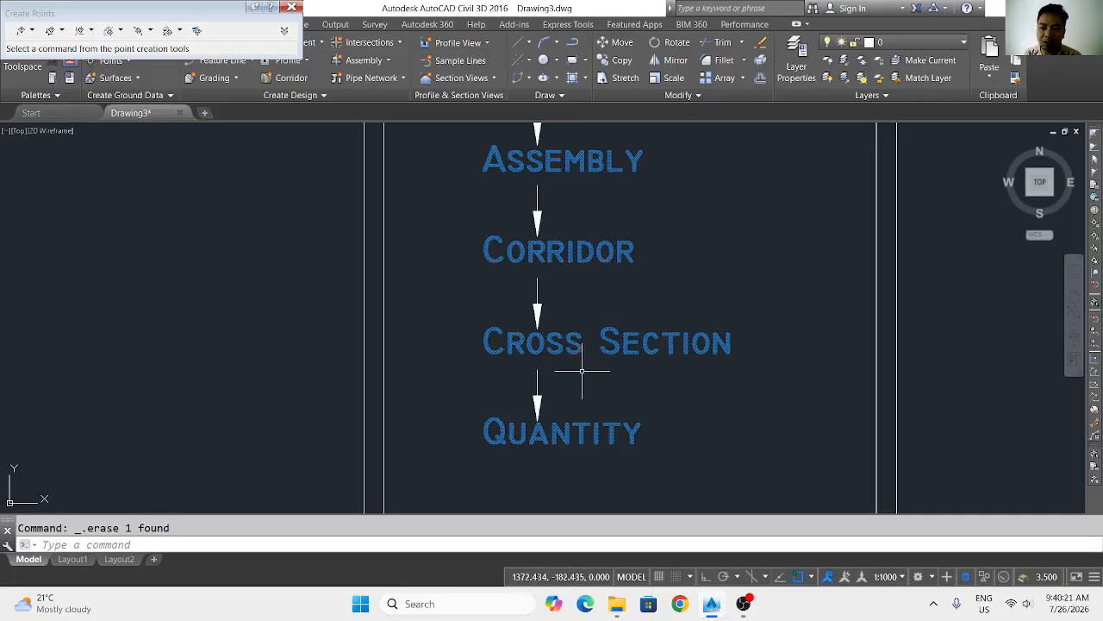
scroll(581, 370, up, 3)
scroll(573, 305, up, 3)
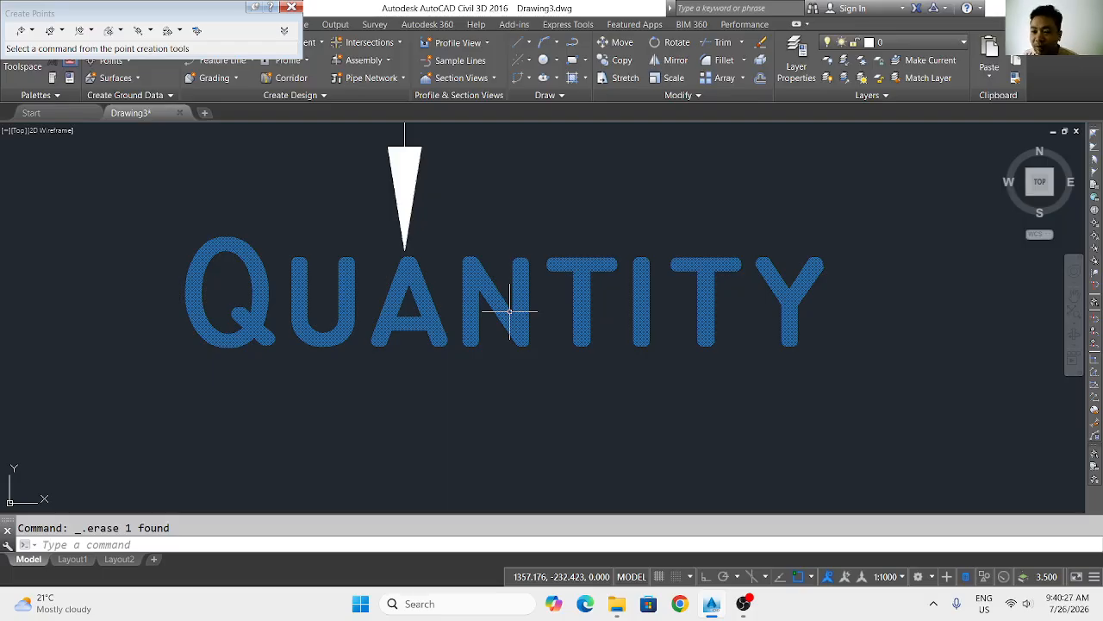
Review the complete Civil 3D Workflow diagram together with the points created beside it.
scroll(591, 270, down, 8)
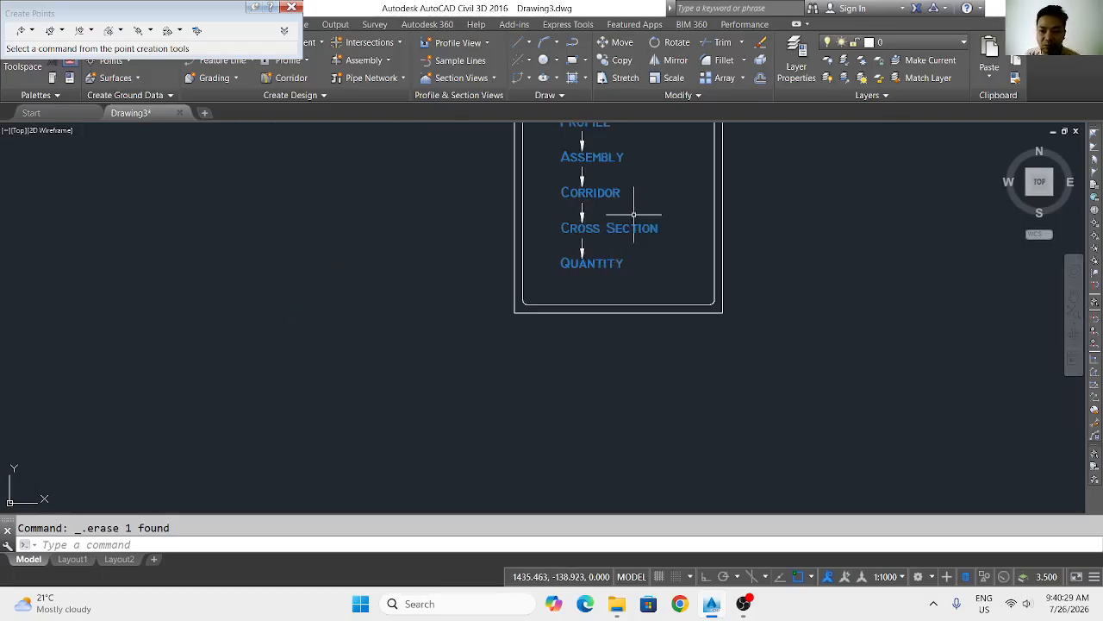
scroll(634, 215, down, 3)
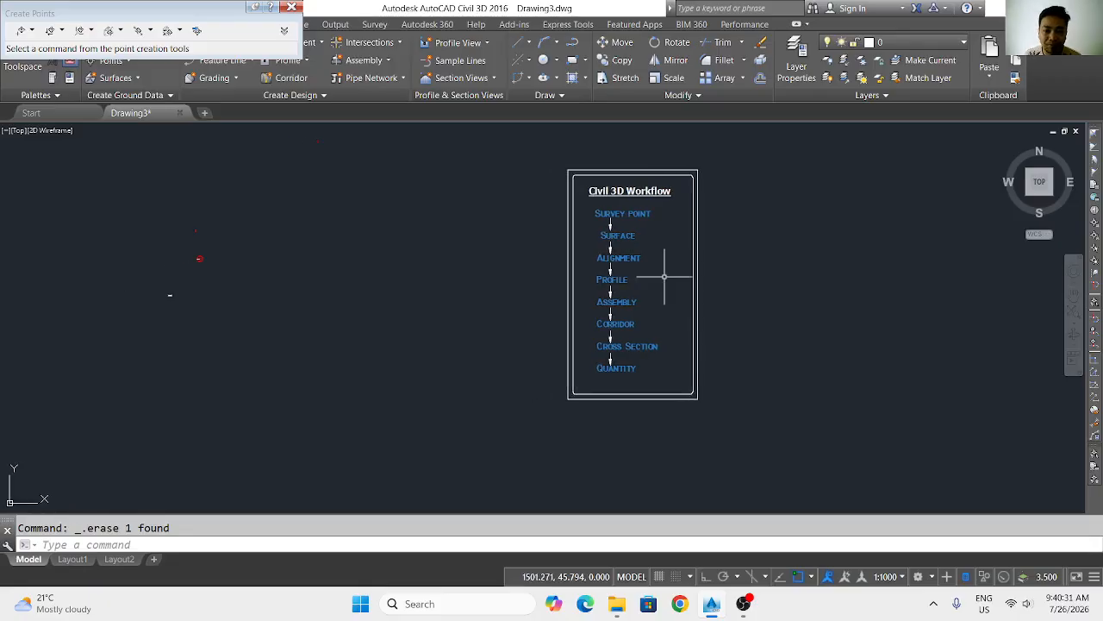
mouse_move(387, 246)
middle_down()
mouse_move(451, 256)
mouse_move(411, 238)
middle_up()
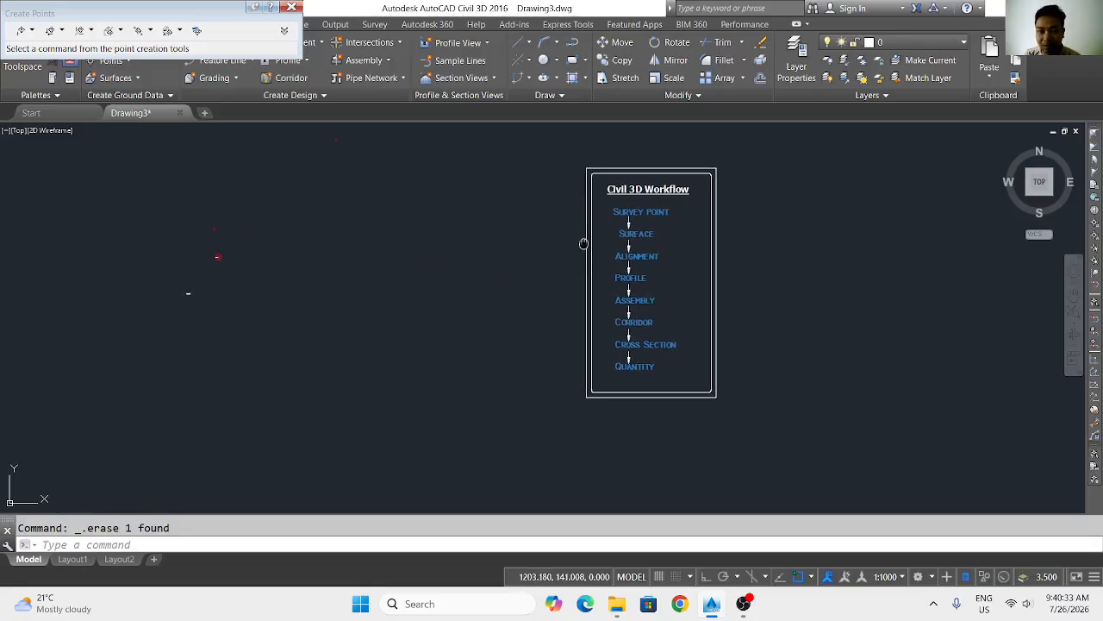
middle_drag(584, 244, 568, 263)
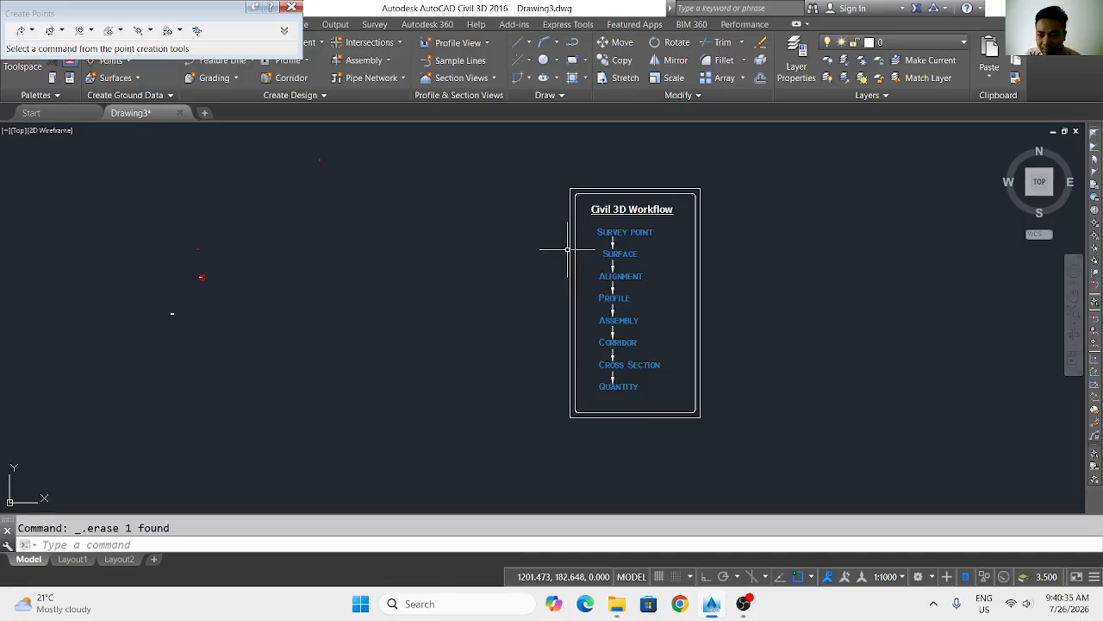